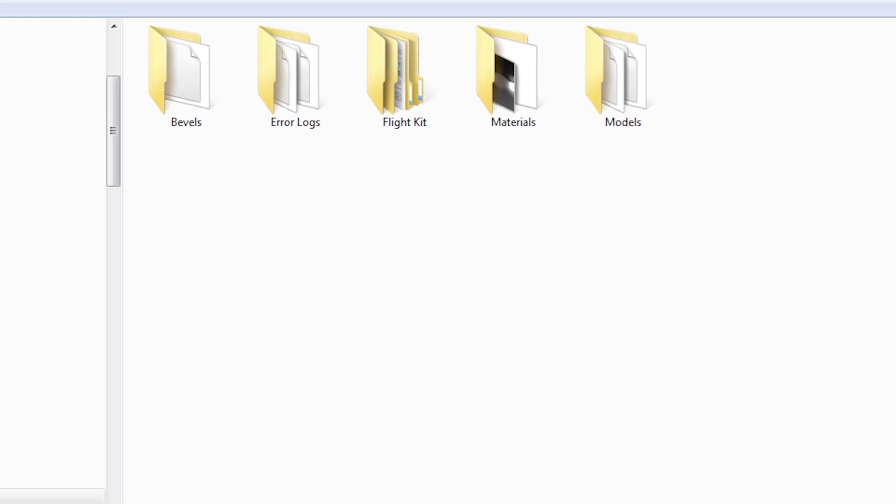
- Open the Sonstiges folder inside the Models folder
double_click(623, 77)
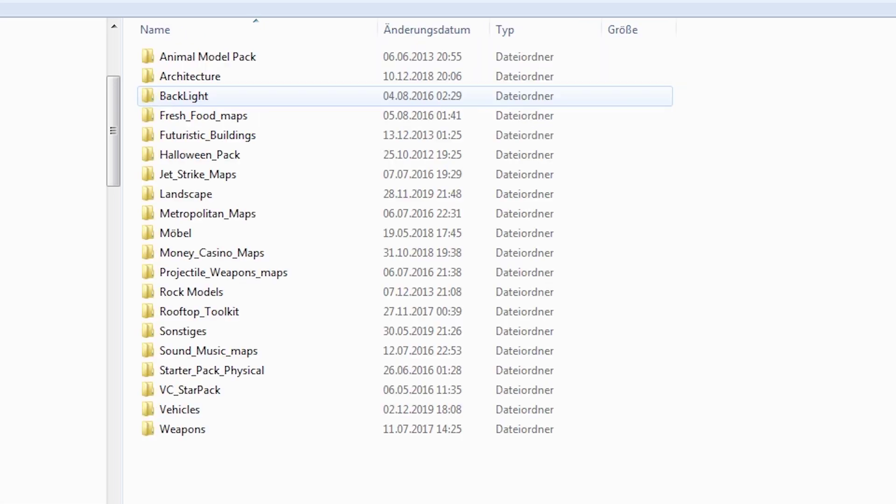
double_click(183, 331)
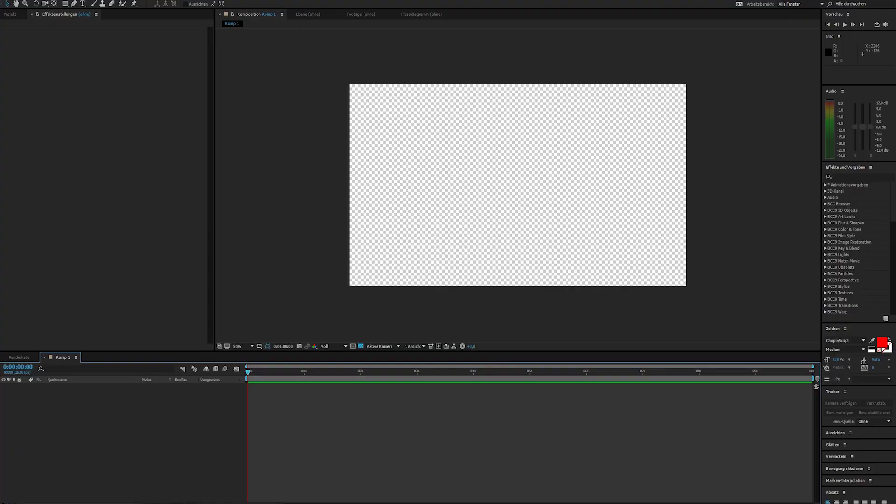
- Switch to After Effects and create a white 1920 × 1080 px solid layer named Element in Komp 1
click(73, 1)
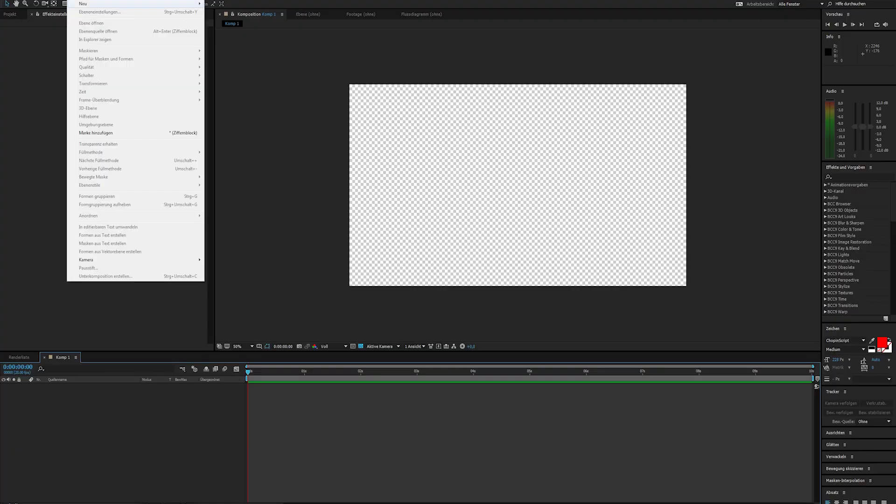
mouse_move(84, 4)
click(233, 12)
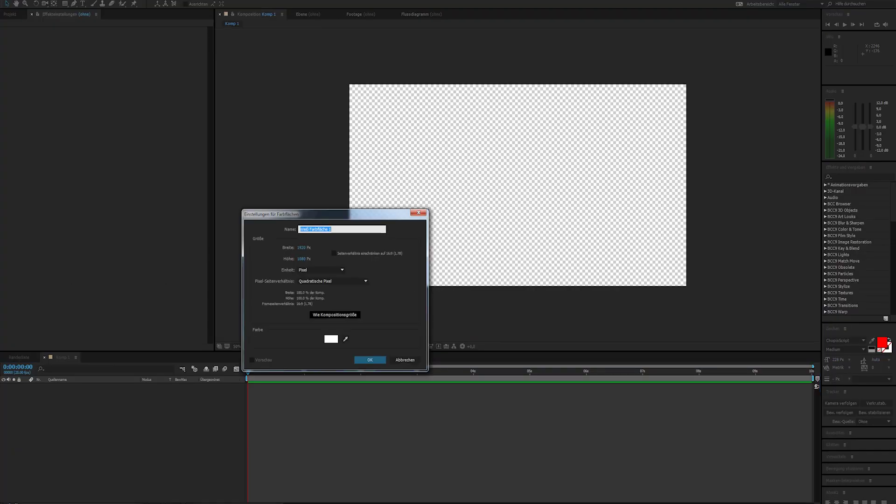
key(Return)
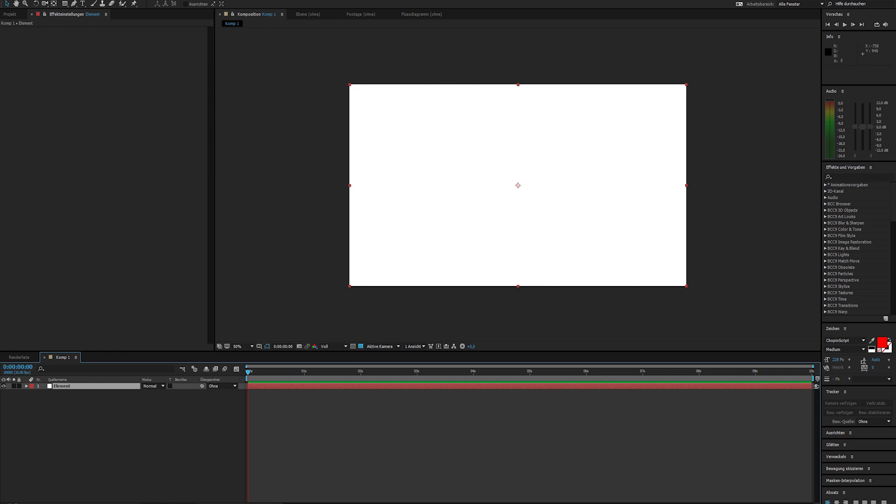
- Apply the Video Copilot Element effect to the Element solid and open its Scene Setup
text(element)
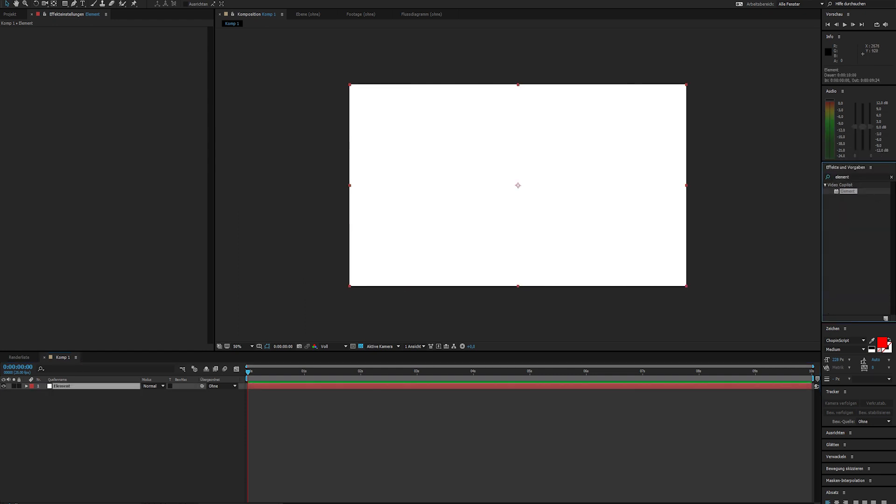
double_click(847, 191)
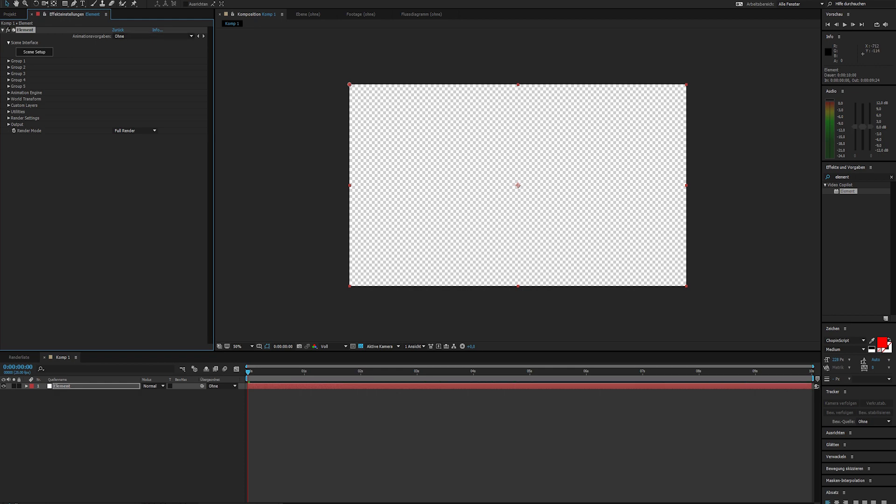
click(34, 52)
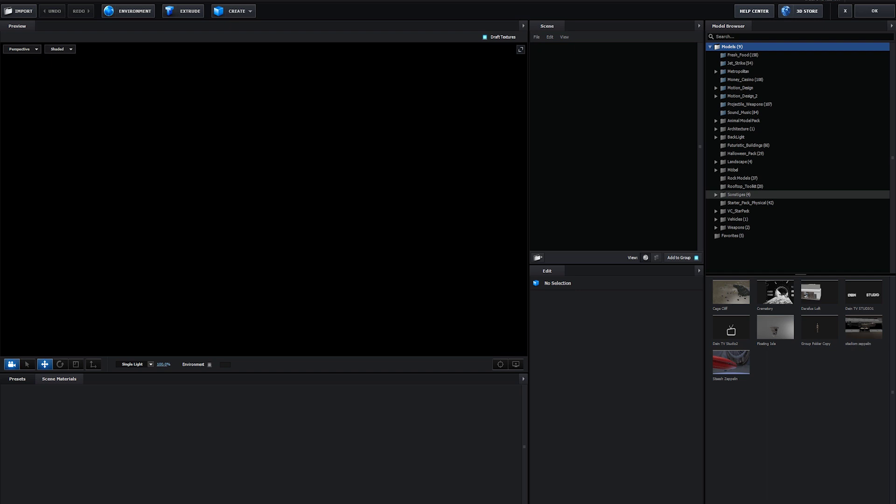
- Add the scanned head model from Sonstiges > Head > Head to the scene with the default import preferences
double_click(739, 194)
scroll(747, 232, down, 2)
click(738, 240)
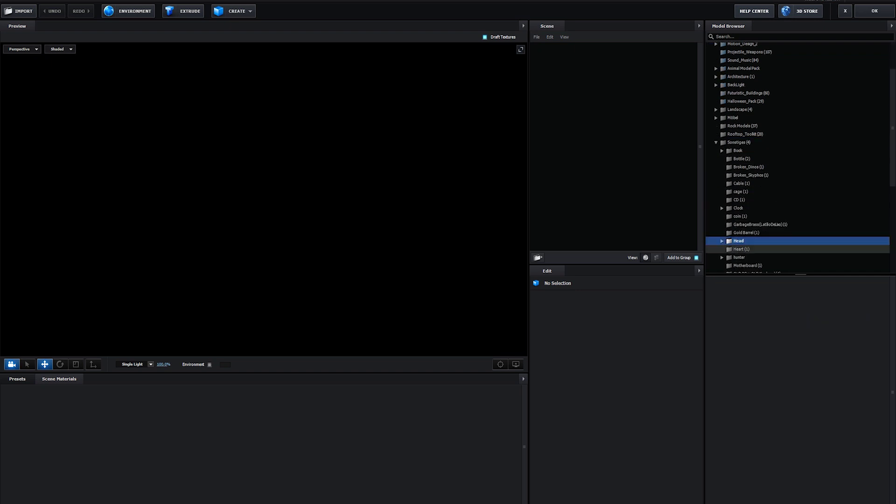
click(741, 249)
double_click(737, 241)
click(747, 249)
click(731, 292)
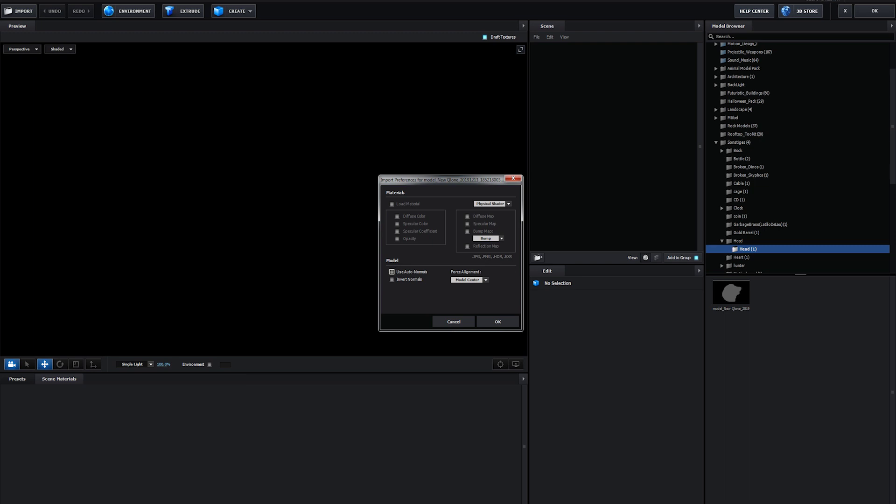
click(497, 322)
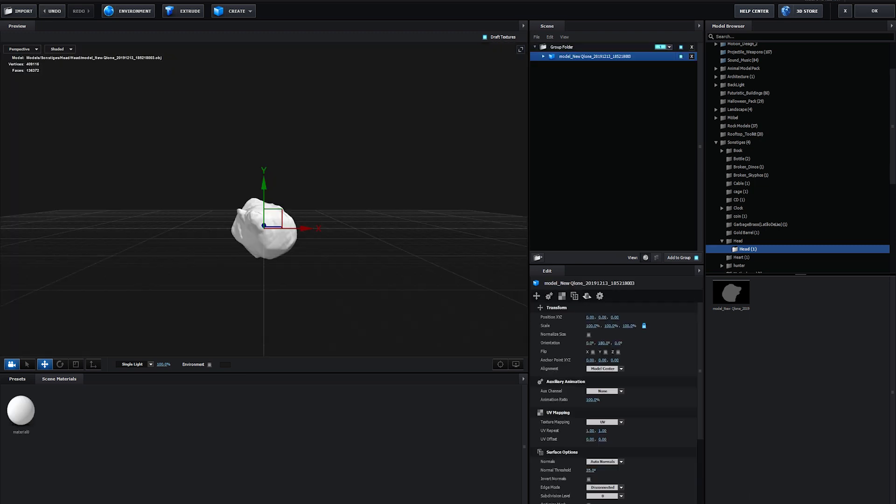
- Rotate the head model to an upright, forward-facing pose with an orientation of about 101°, 33°, 199°
mouse_move(301, 220)
mouse_down()
mouse_move(334, 216)
mouse_move(307, 205)
mouse_up()
drag(224, 299, 266, 300)
drag(253, 233, 258, 205)
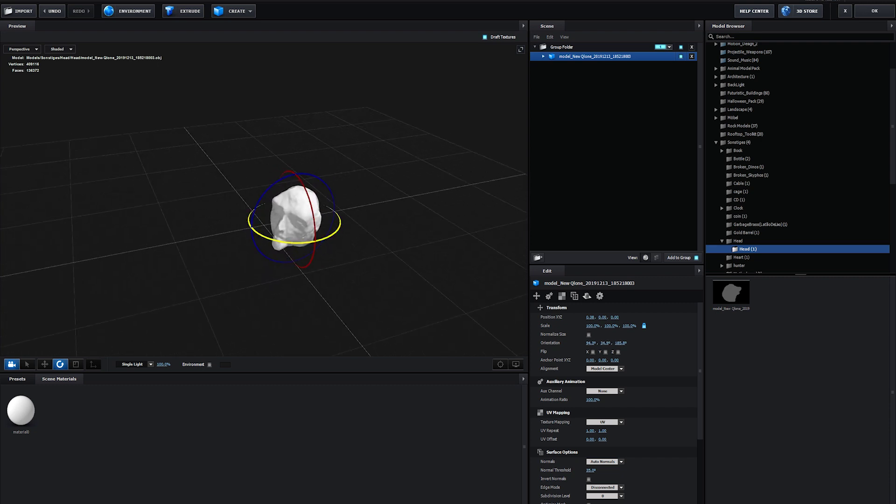
drag(291, 243, 303, 243)
scroll(303, 243, up, 5)
drag(261, 280, 291, 268)
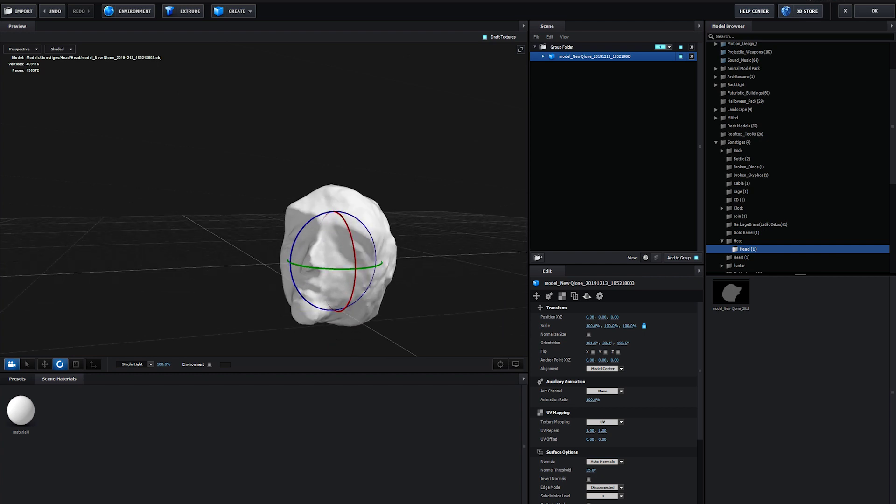
- Load the image named texture from Models > Sonstiges > Head > Head as the diffuse map of the head's material
click(576, 66)
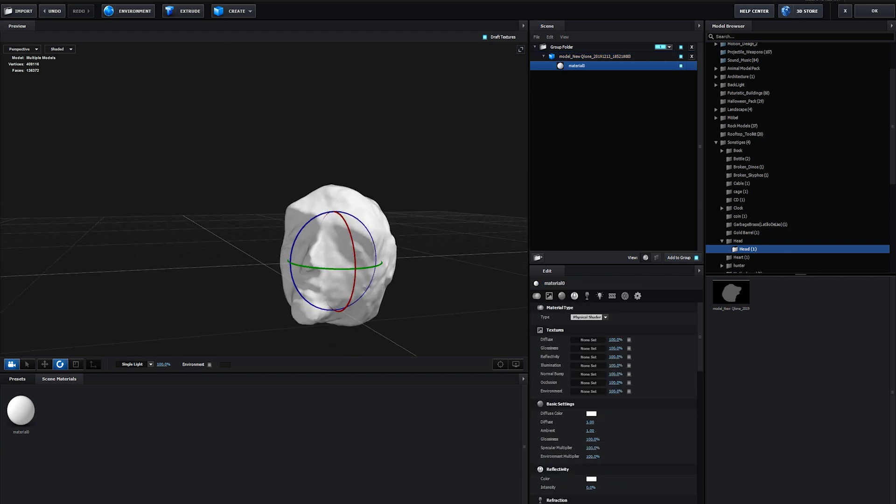
click(587, 340)
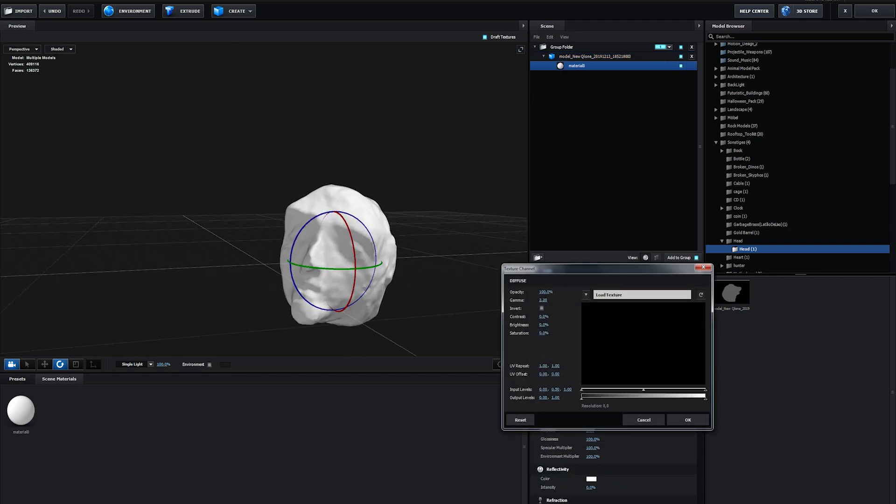
click(642, 295)
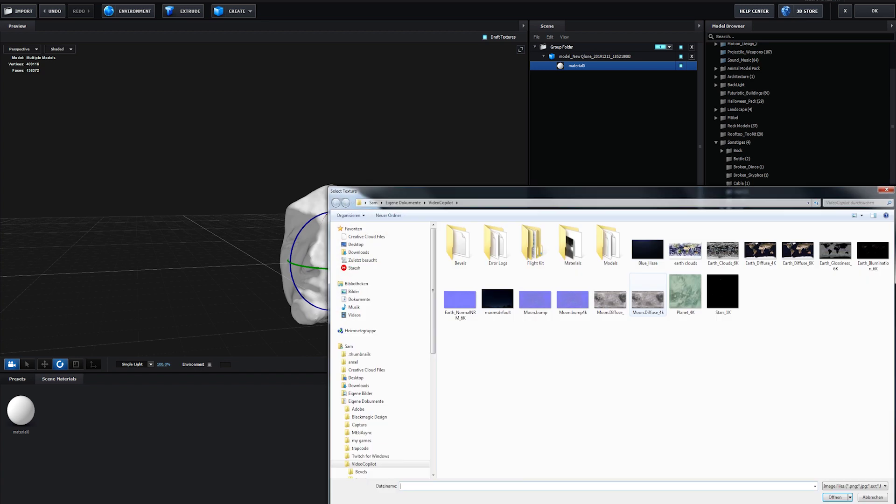
double_click(610, 243)
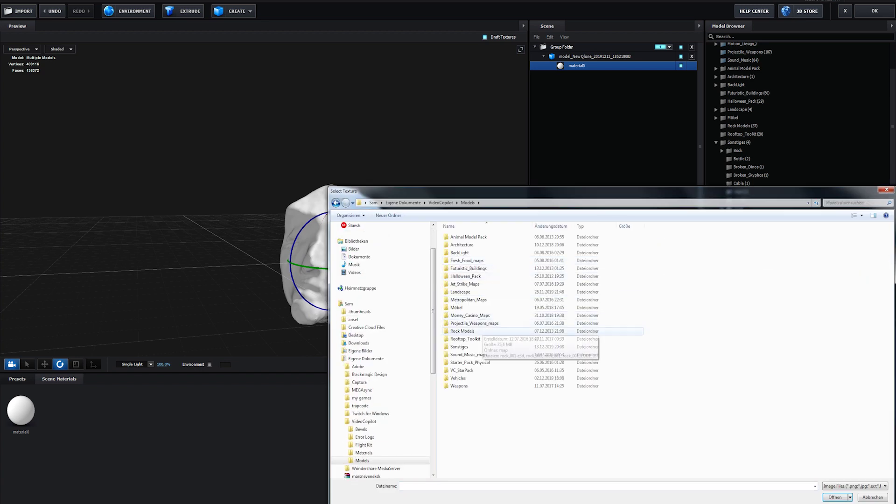
double_click(466, 346)
double_click(465, 330)
double_click(460, 237)
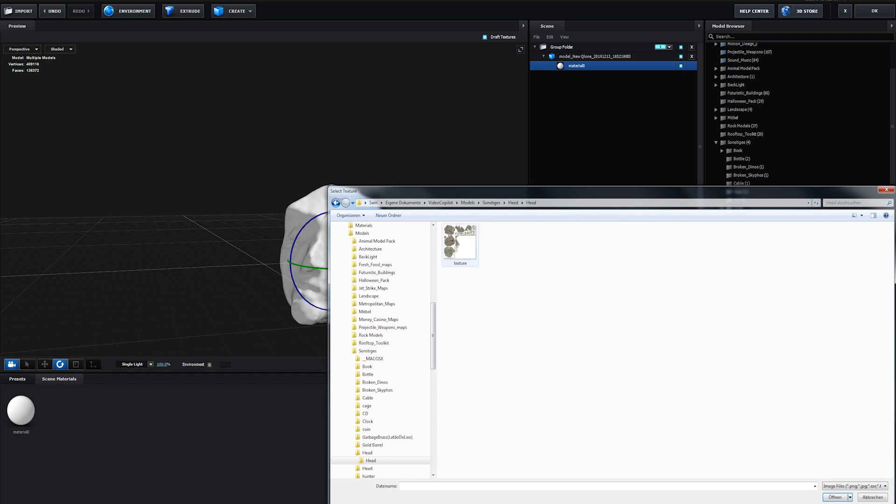
double_click(458, 241)
click(688, 420)
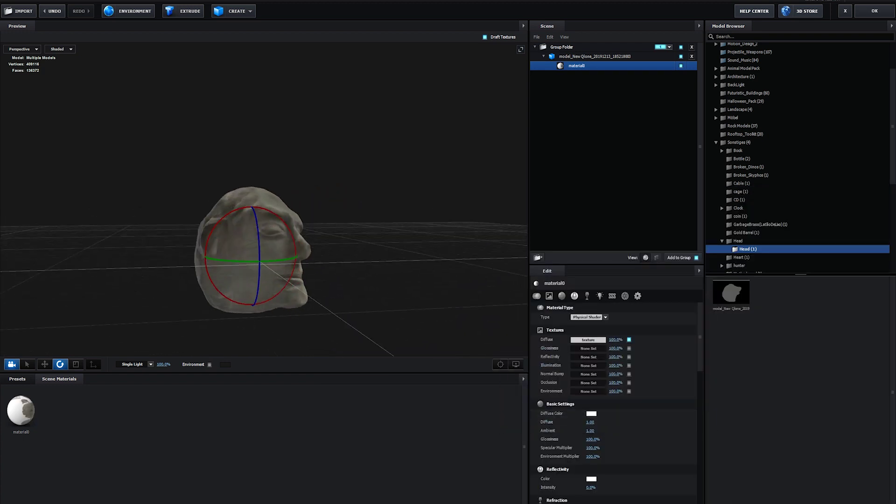
- Load Basic_2K_09 as the scene's environment map
drag(224, 224, 374, 264)
click(129, 11)
click(485, 200)
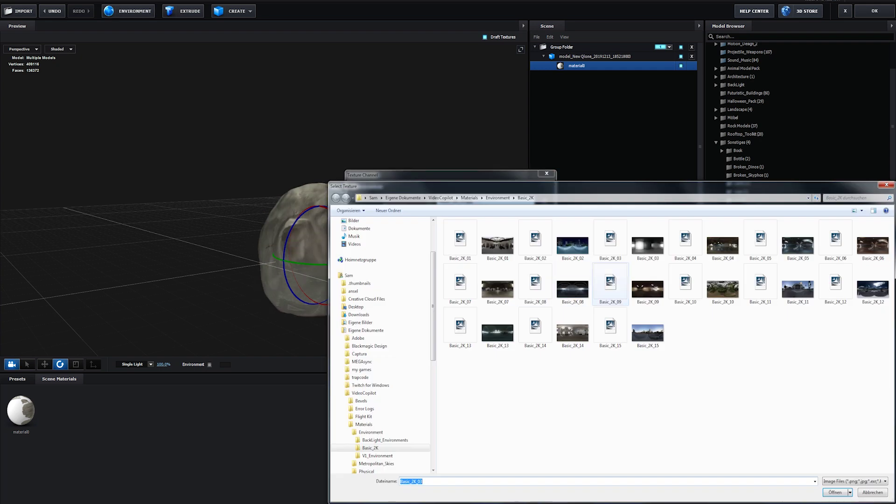
double_click(611, 288)
click(531, 326)
drag(224, 261, 201, 254)
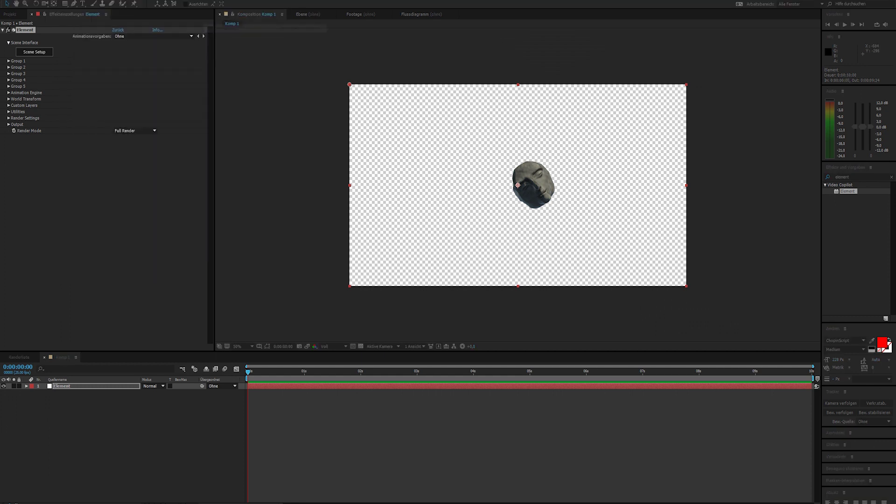
- Create a one-node camera using a lens preset and dolly it in toward the head
key(ctrl+alt+shift+c)
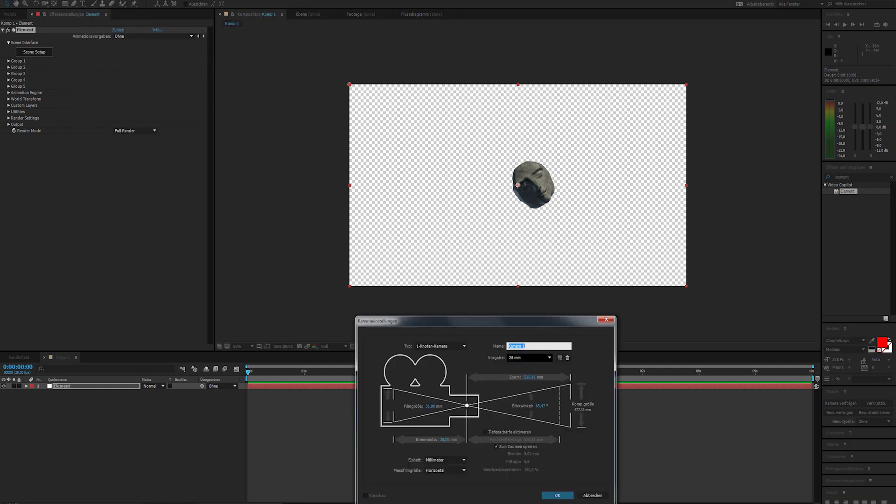
click(529, 358)
click(520, 403)
click(557, 496)
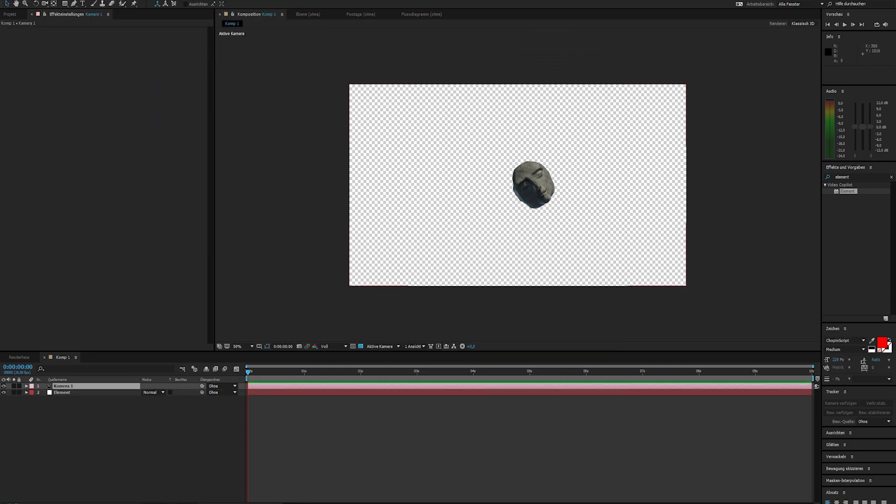
drag(375, 296, 375, 161)
- Create a white, shadow-casting point light and move it up and to the left of the head
click(74, 0)
mouse_move(94, 3)
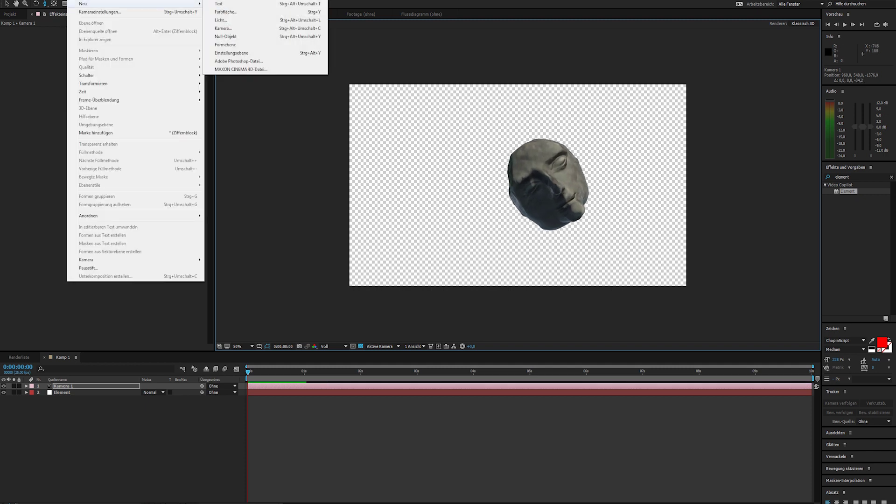
click(233, 20)
click(127, 138)
click(529, 338)
click(683, 340)
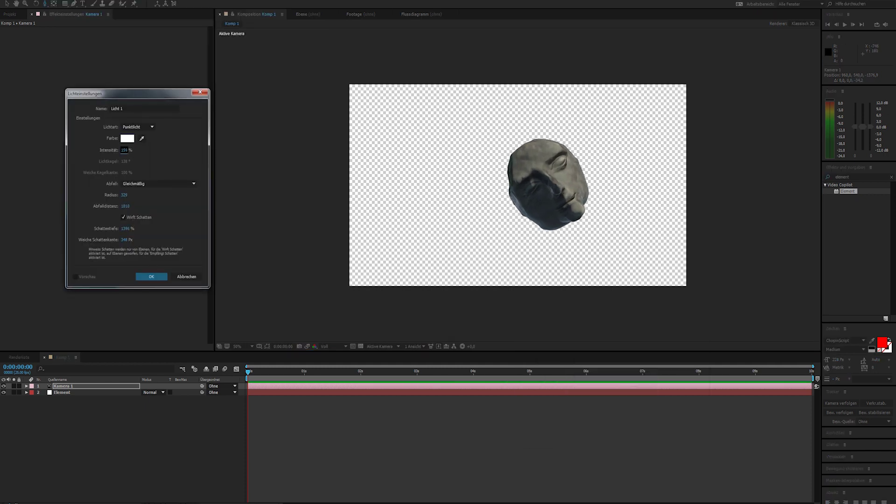
key(Return)
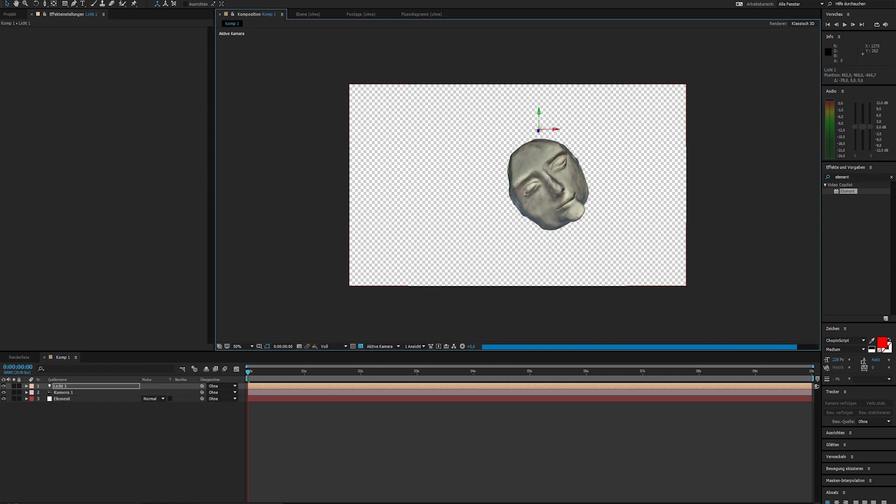
drag(539, 129, 469, 72)
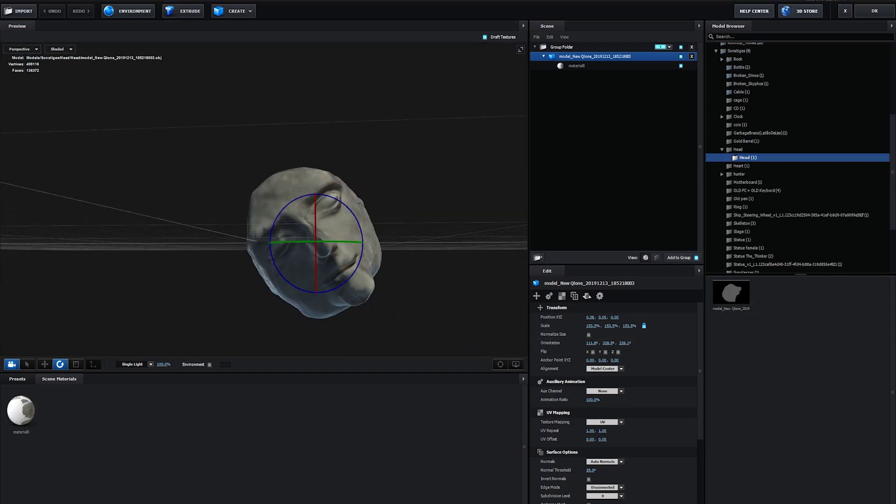
- In the Element scene, normalize the head model's size and set its alignment to Bottom
click(588, 334)
scroll(299, 201, down, 5)
mouse_move(317, 187)
mouse_down()
mouse_move(301, 205)
mouse_move(310, 203)
mouse_up()
click(621, 368)
click(606, 396)
- Add the patch ground model from the Halloween_Pack library folder to the scene
click(738, 150)
scroll(747, 149, down, 3)
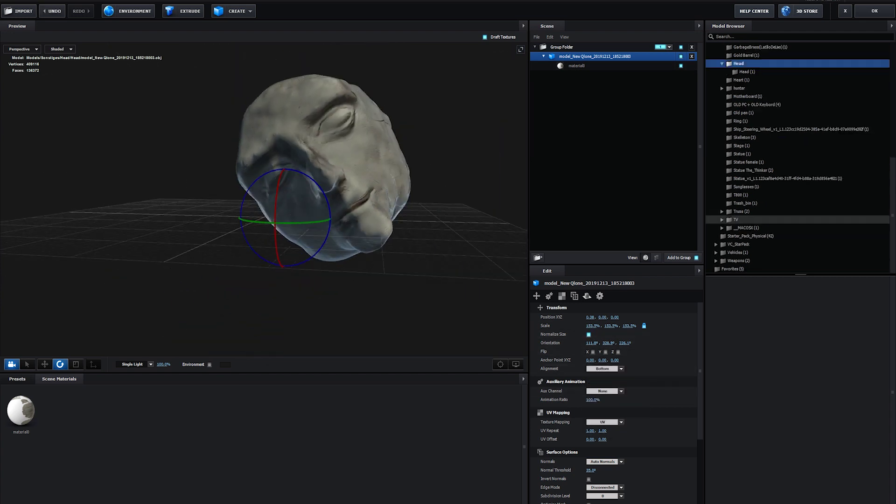
scroll(770, 243, up, 3)
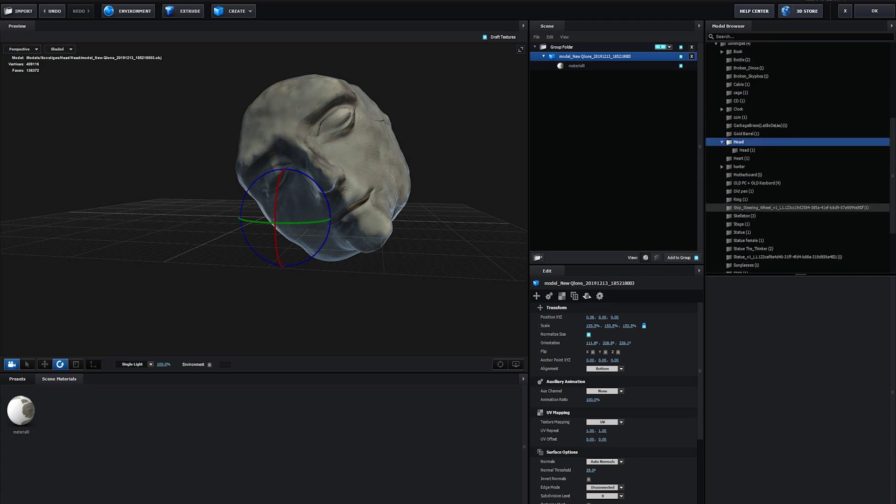
scroll(770, 238, down, 3)
scroll(770, 187, up, 10)
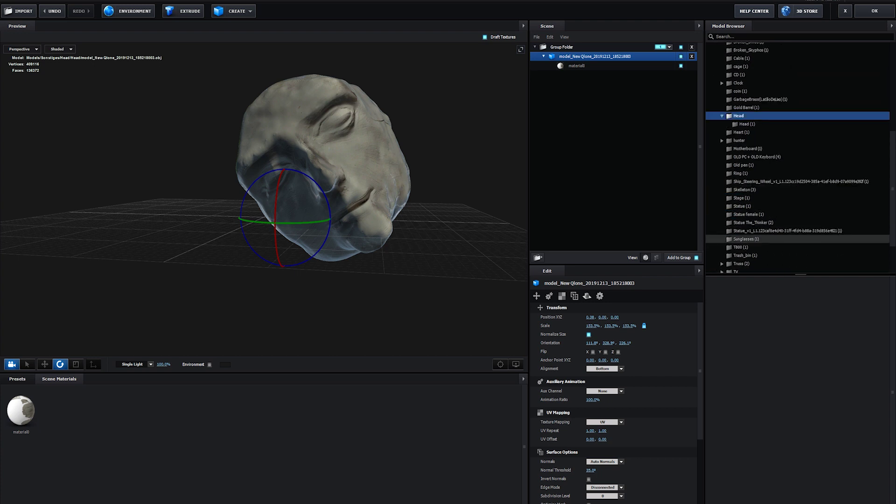
double_click(738, 122)
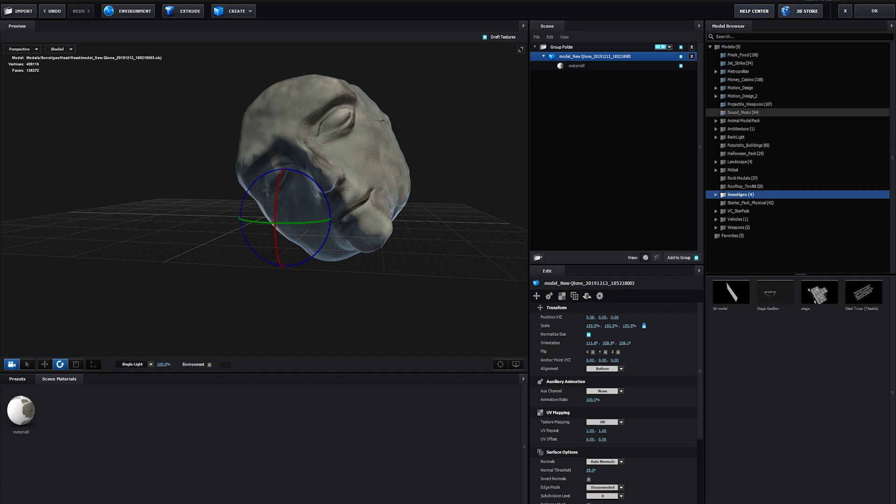
click(747, 153)
click(819, 397)
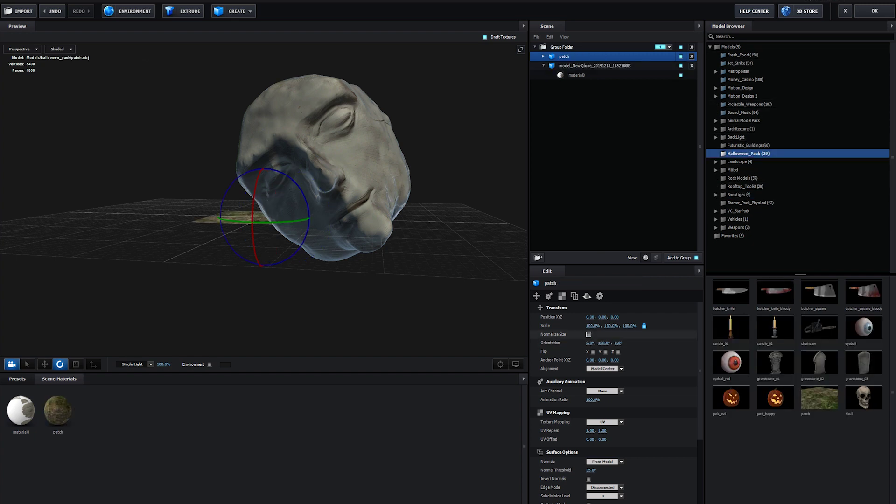
- Normalize the patch's size, scale it uniformly to about 1774.5%, and shift it along Z beneath the head
click(588, 335)
drag(591, 326, 761, 326)
drag(255, 203, 203, 175)
- Apply the soft_sand_01 material from the Pro_Shaders Ground presets to the patch
click(17, 379)
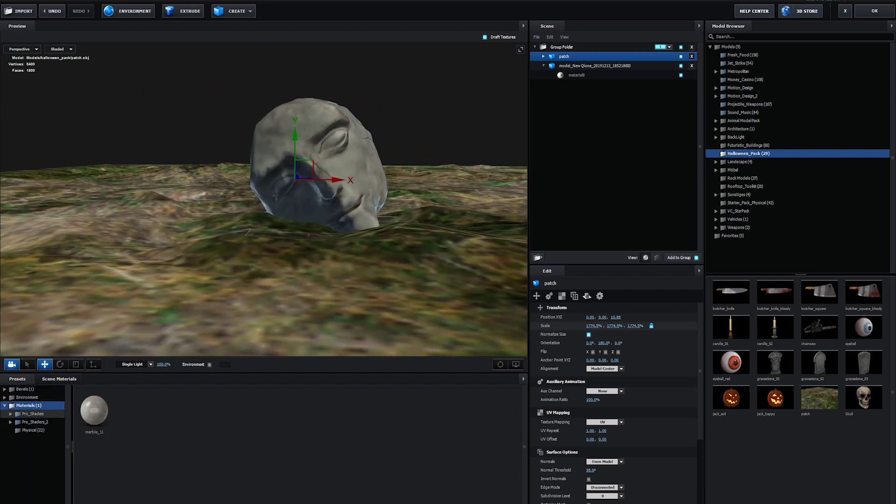
click(11, 414)
click(39, 455)
click(40, 438)
double_click(168, 411)
scroll(206, 448, down, 1)
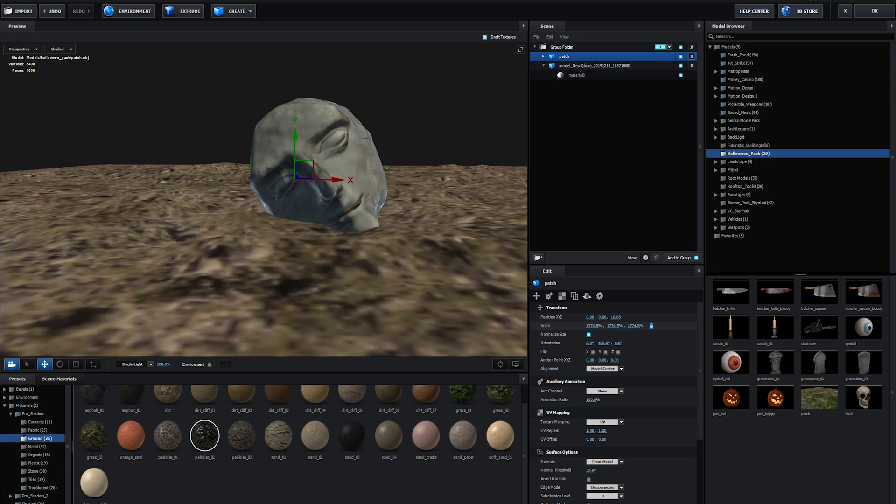
click(94, 482)
double_click(500, 436)
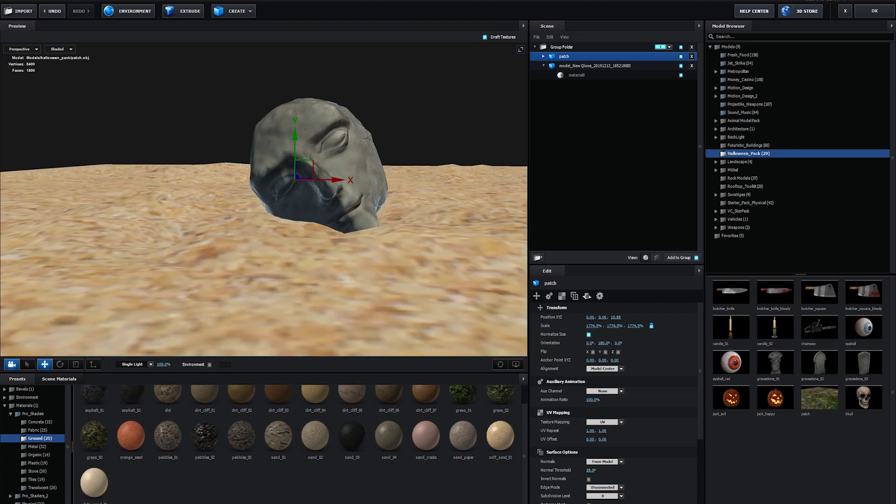
- Raise the patch's UV repeat to about 5.5 in both directions and apply the Element scene
drag(590, 431, 647, 431)
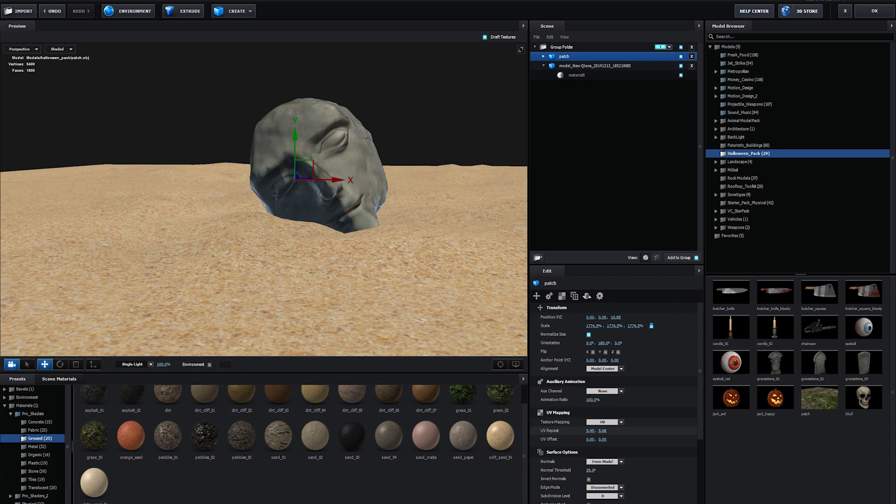
key(Return)
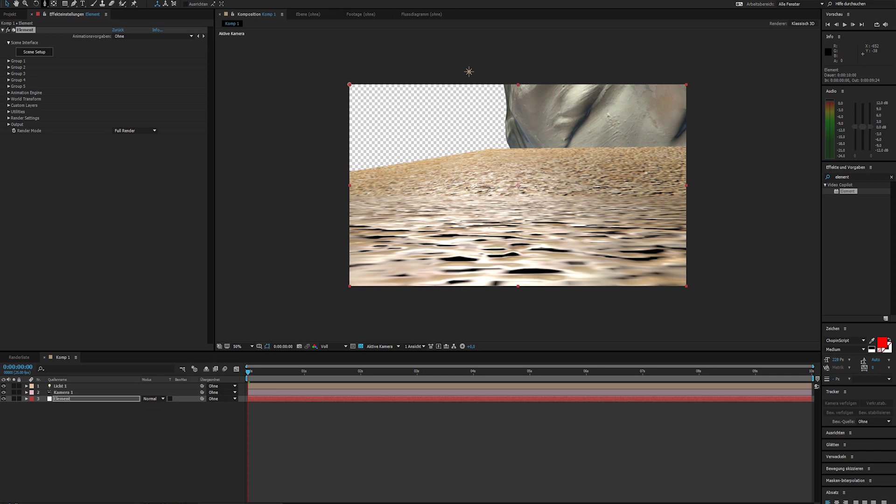
- Pull the camera back and shift it to frame the head above the sand, at about 1139, 469, -1892
drag(45, 4, 79, 29)
drag(416, 187, 411, 238)
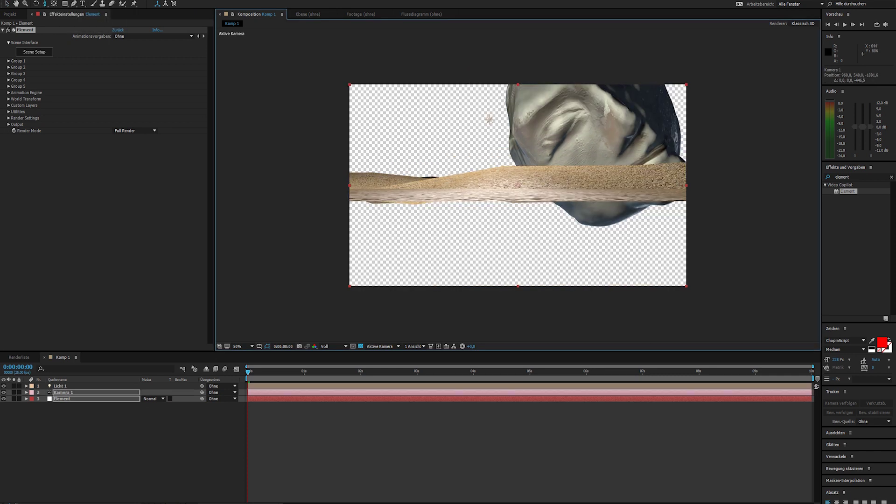
drag(45, 4, 79, 21)
drag(411, 233, 428, 193)
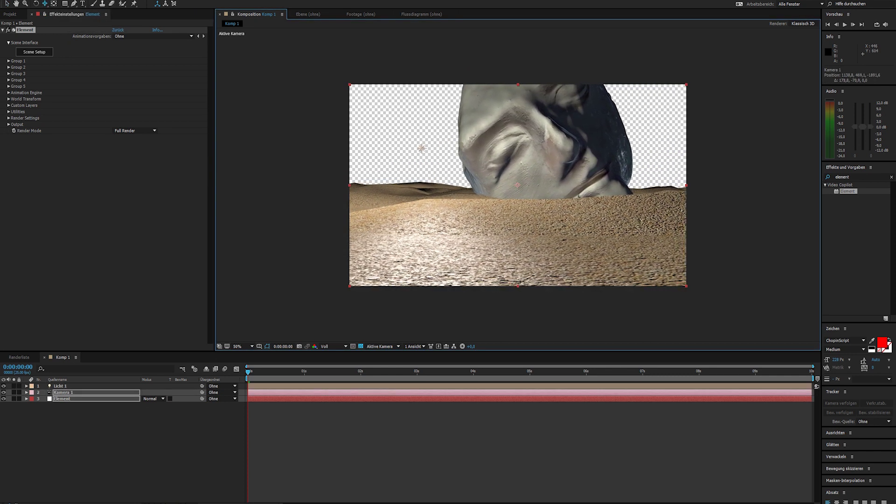
- Set the patch's UV repeat to 20 in the Element scene and pull the camera farther back to about Z -2076
click(34, 51)
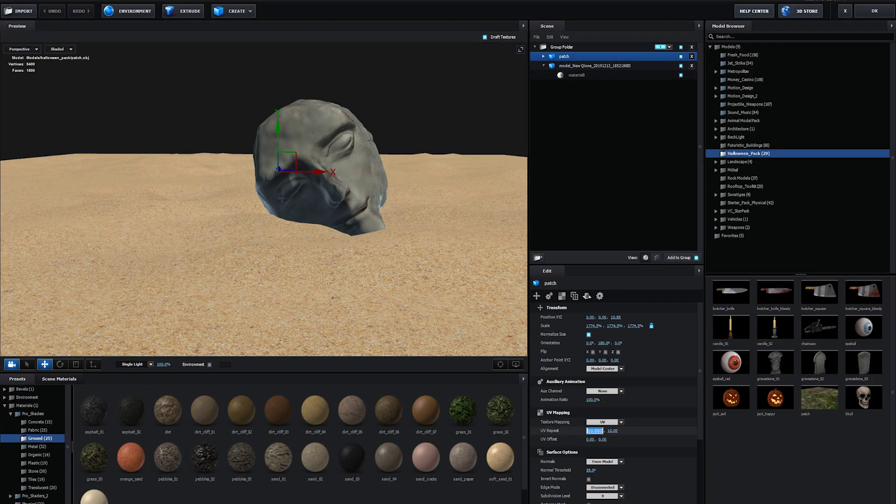
text(0)
key(Return)
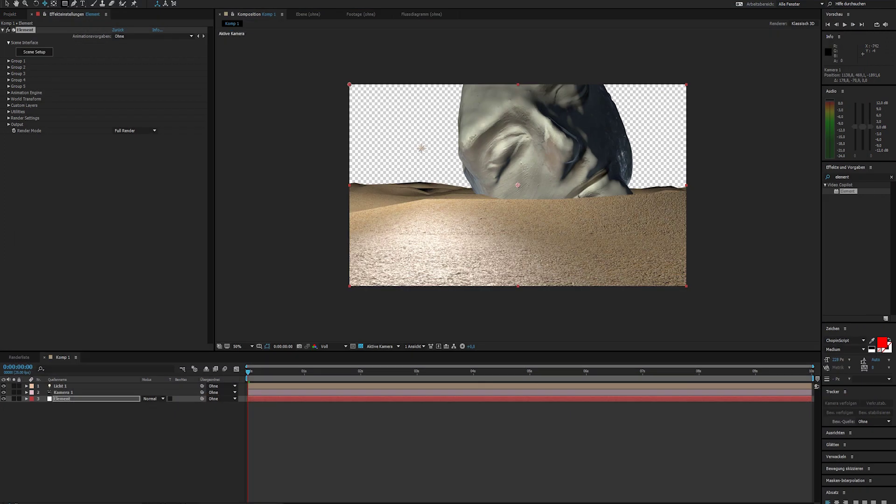
drag(467, 219, 466, 253)
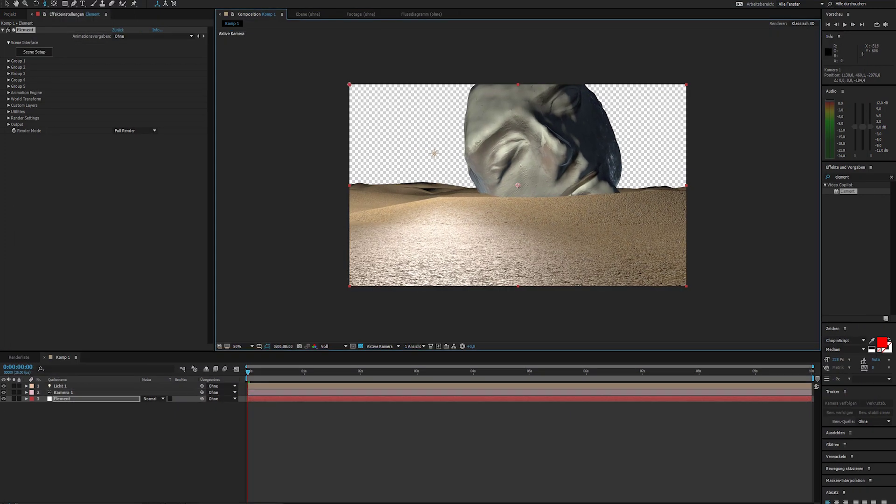
- Undo the patch's last shift in the Element scene and move the head model along Z toward the camera
click(34, 52)
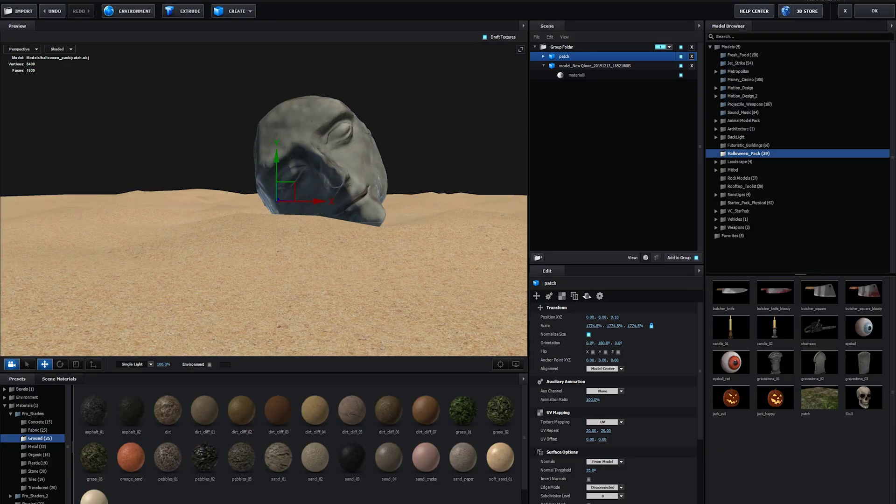
key(ctrl+z)
click(594, 66)
drag(280, 215, 281, 228)
key(ctrl+shift+z)
key(ctrl+shift+z)
key(ctrl+shift+z)
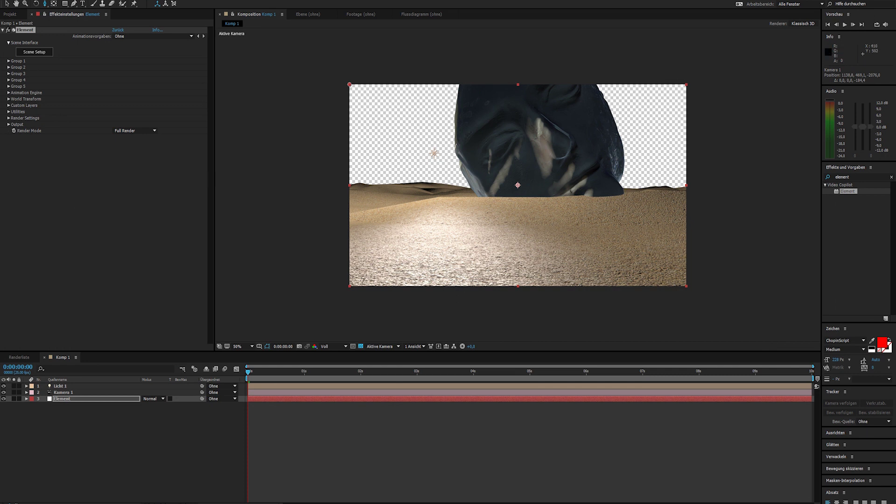
- Move Licht 1 up and away from the head, and set its colour to cyan 6AFFF6
click(61, 386)
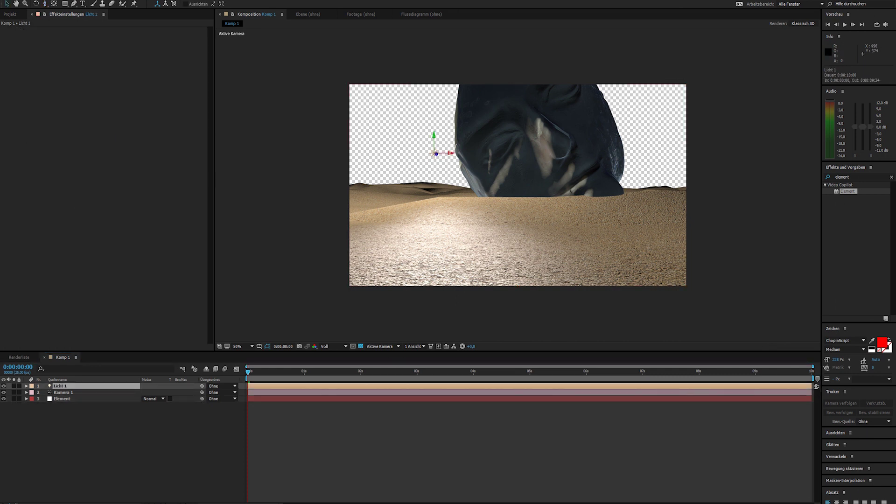
drag(437, 152, 395, 77)
double_click(60, 387)
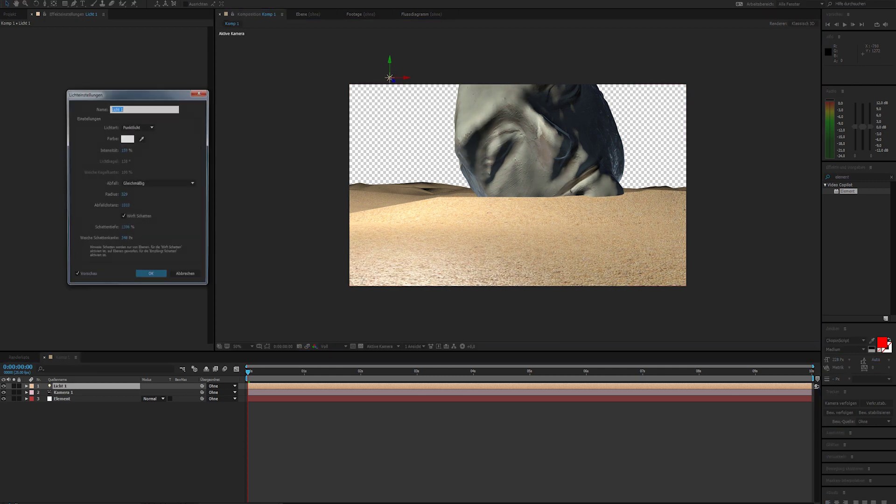
click(127, 139)
click(628, 387)
drag(598, 348, 585, 339)
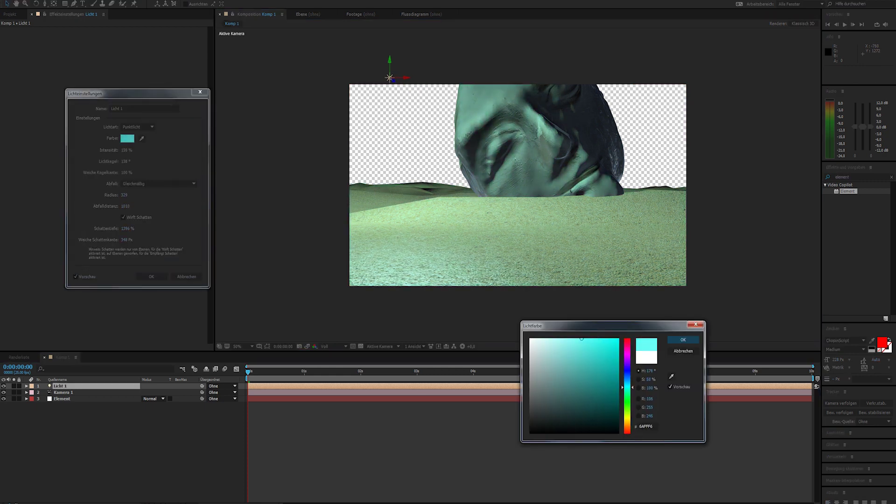
key(Return)
key(Return)
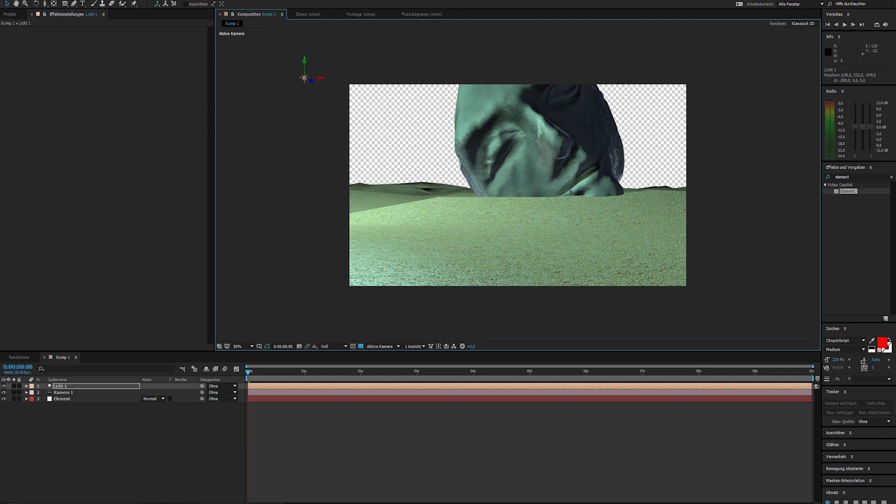
- Duplicate Licht 1 and move the copy along X to the opposite side of the head, at about X 1960
click(280, 438)
click(280, 386)
key(ctrl+d)
drag(319, 78, 684, 80)
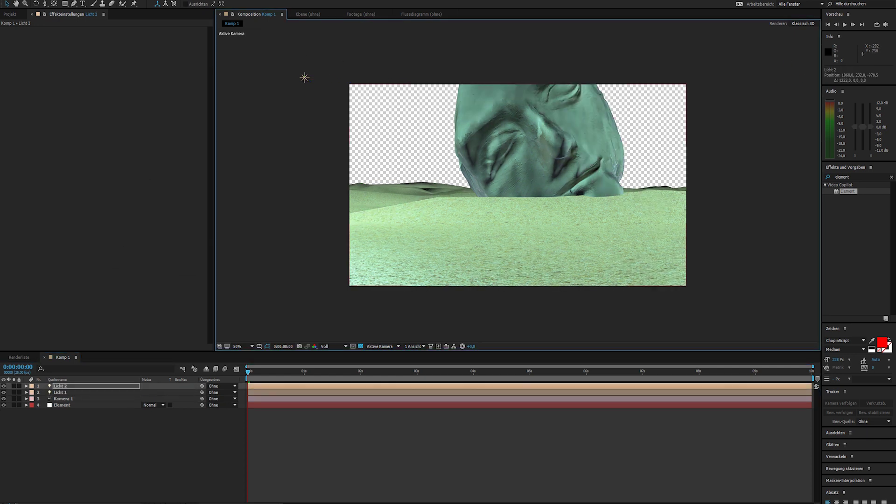
- Set Licht 2's colour to a saturated magenta and reduce its intensity
double_click(61, 385)
click(127, 138)
click(627, 355)
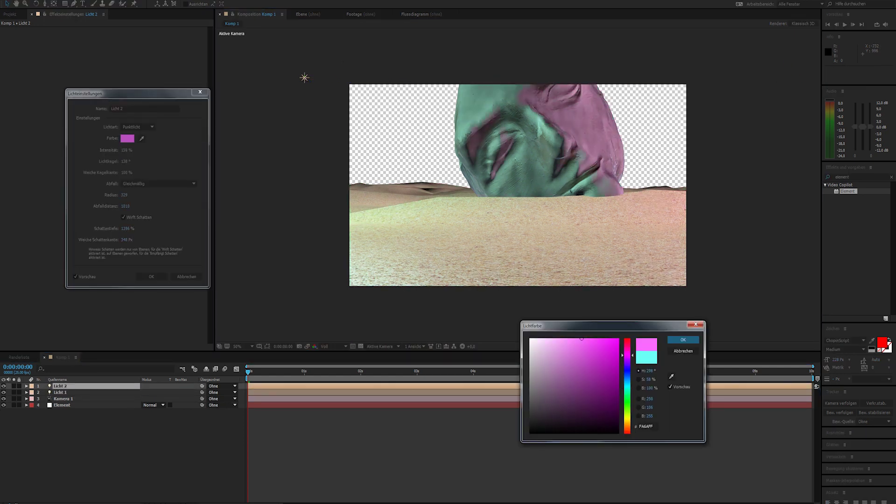
drag(581, 339, 597, 339)
click(683, 340)
drag(125, 150, 90, 150)
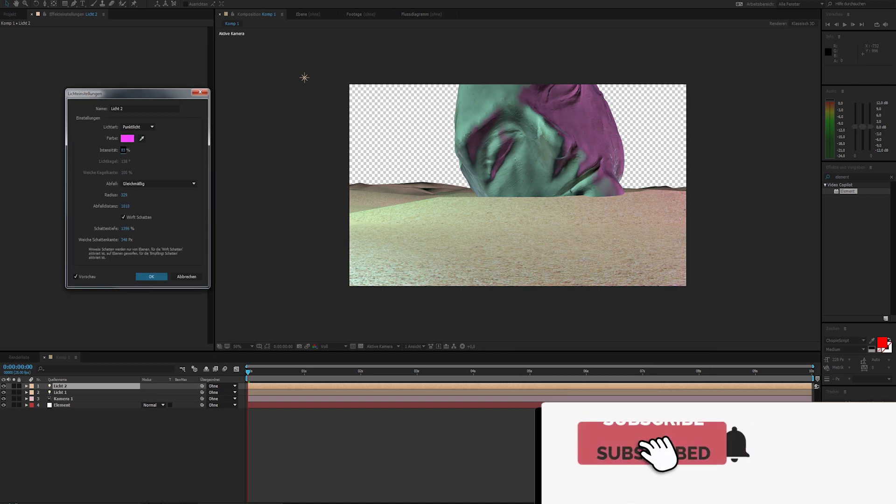
key(Return)
- Lower Licht 2 along its Y axis beside the head
key(comma)
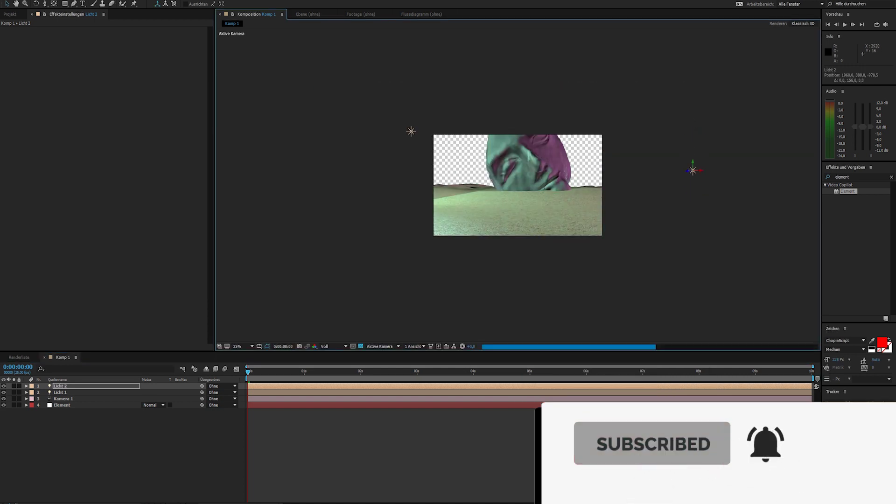
key(period)
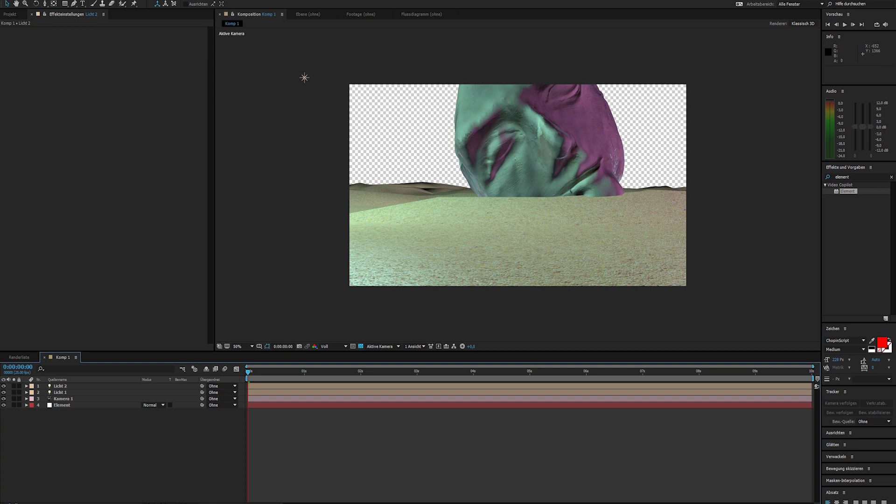
- Raise Licht 1 higher above the ground and set its intensity to 221%
click(304, 77)
drag(304, 60, 304, 44)
scroll(305, 43, down, 2)
click(465, 156)
scroll(464, 157, up, 1)
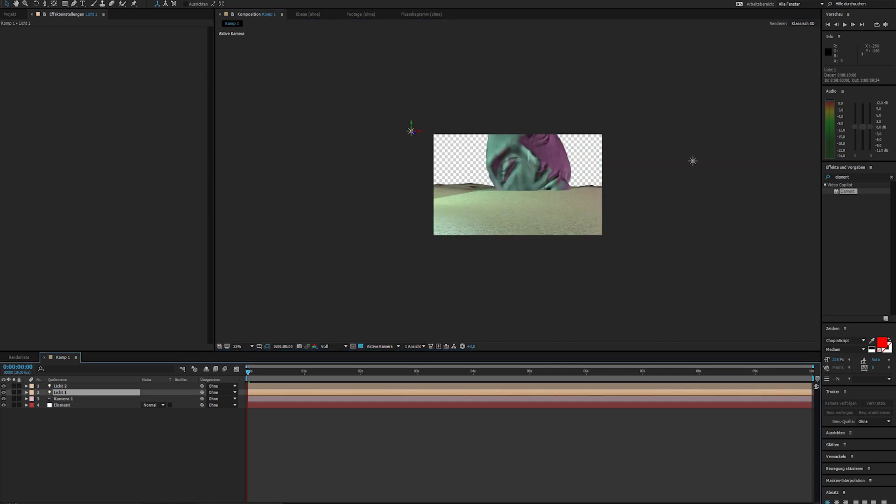
drag(411, 124, 411, 96)
key(ctrl+shift+l)
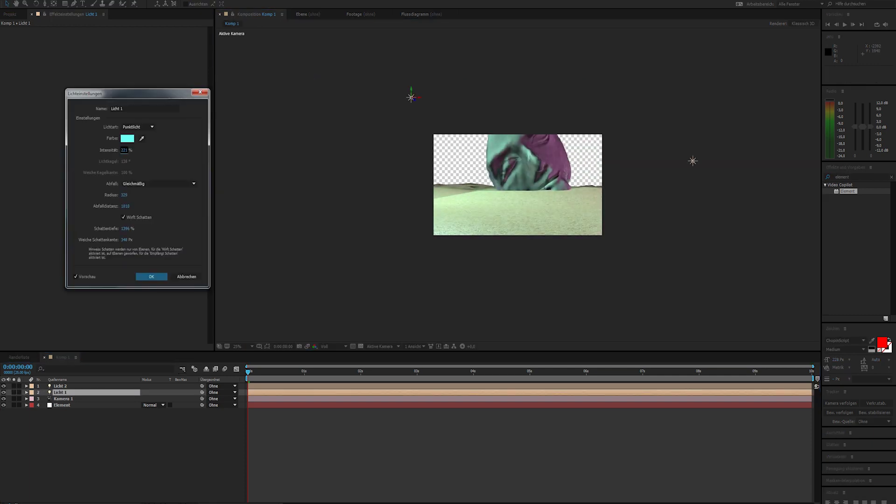
key(Return)
- Add the rock_01 model from the Starter_Pack_Physical library folder to the Element scene and place it in front of the head
click(62, 405)
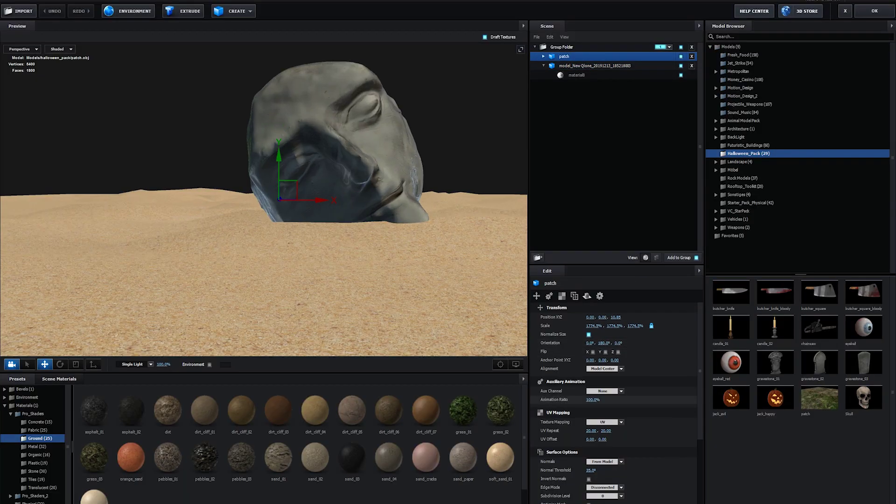
scroll(616, 396, down, 3)
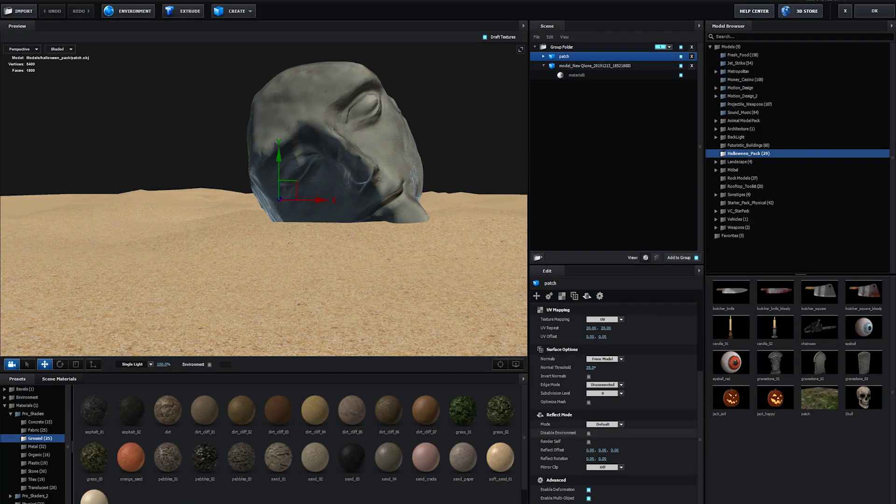
click(562, 47)
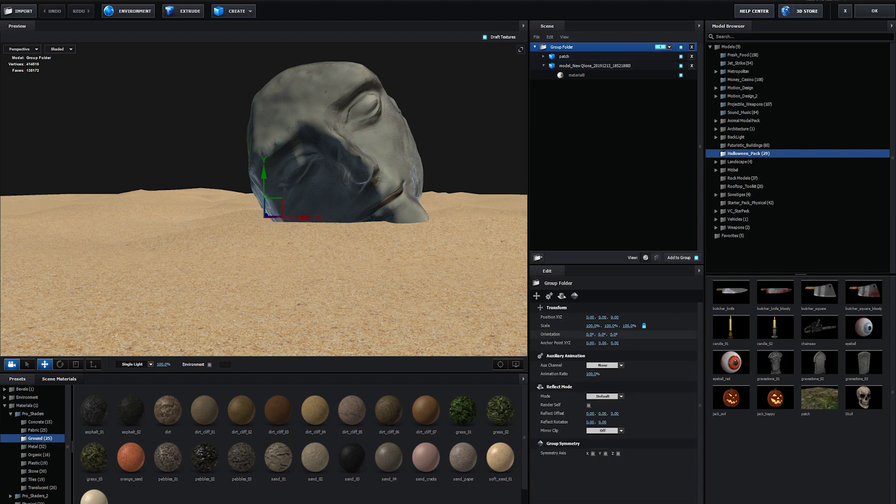
click(744, 203)
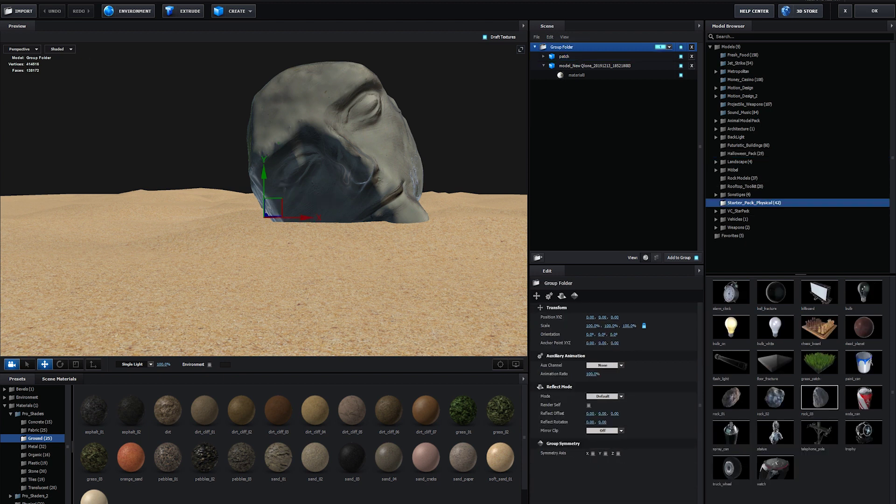
double_click(731, 397)
drag(253, 230, 236, 250)
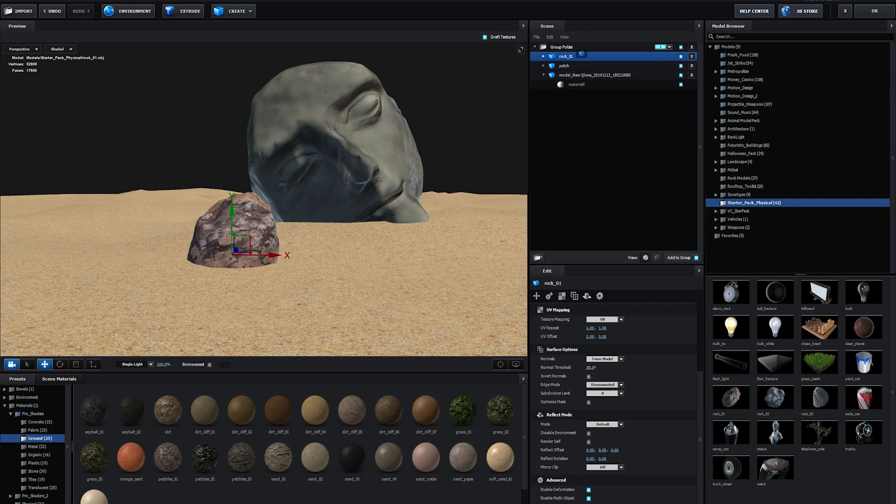
- Move rock_01 out of the Group Folder, assign it to group 2, and apply the scene
drag(581, 54, 579, 43)
click(669, 47)
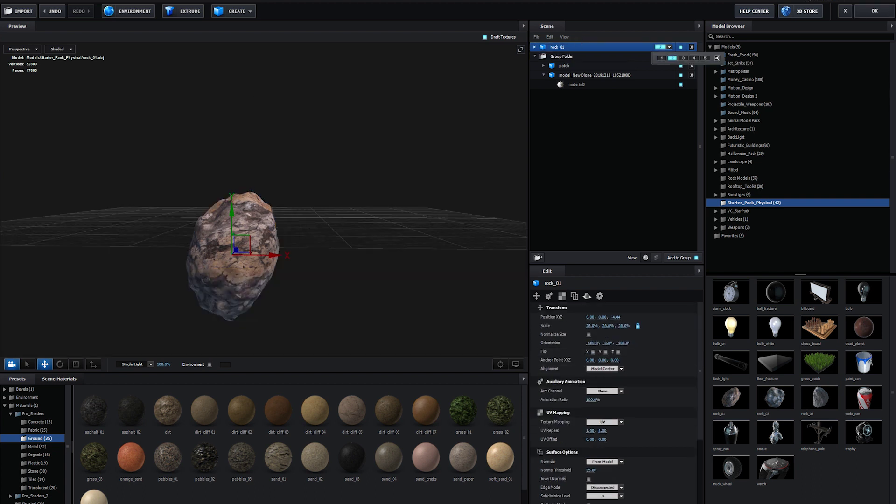
click(605, 359)
click(607, 374)
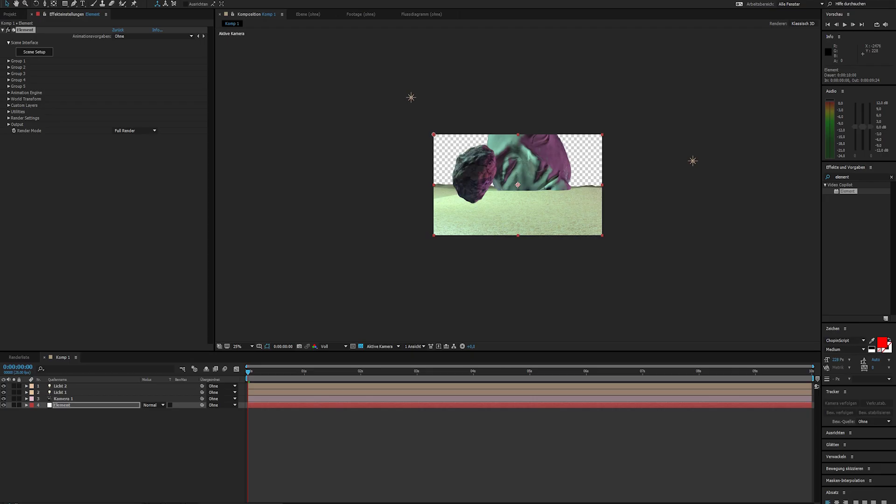
- Set Group 2's replicator shape to Plane with 28 particles, and spread the rocks using a larger shape scale and Position Z 1230
click(8, 67)
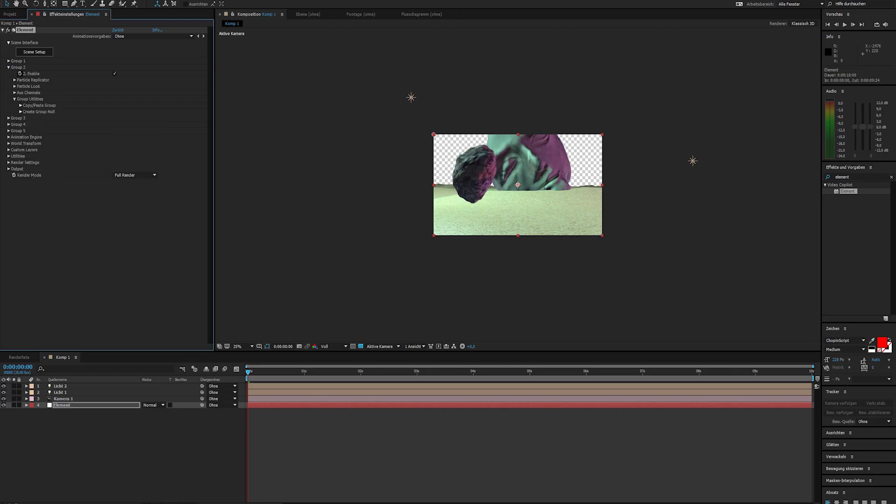
click(14, 79)
click(135, 92)
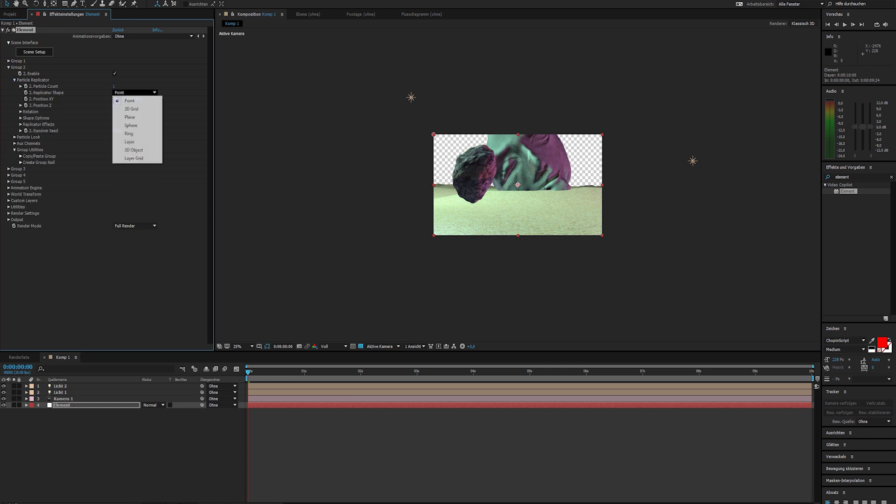
click(129, 117)
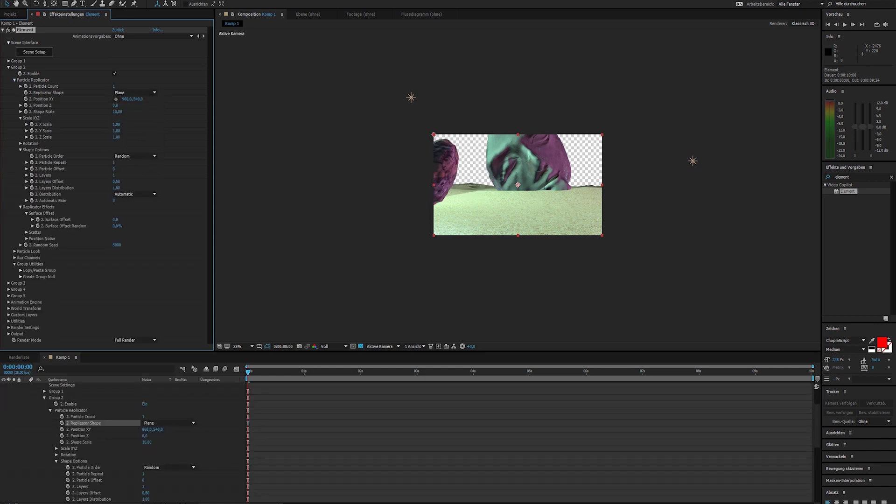
drag(113, 87, 154, 99)
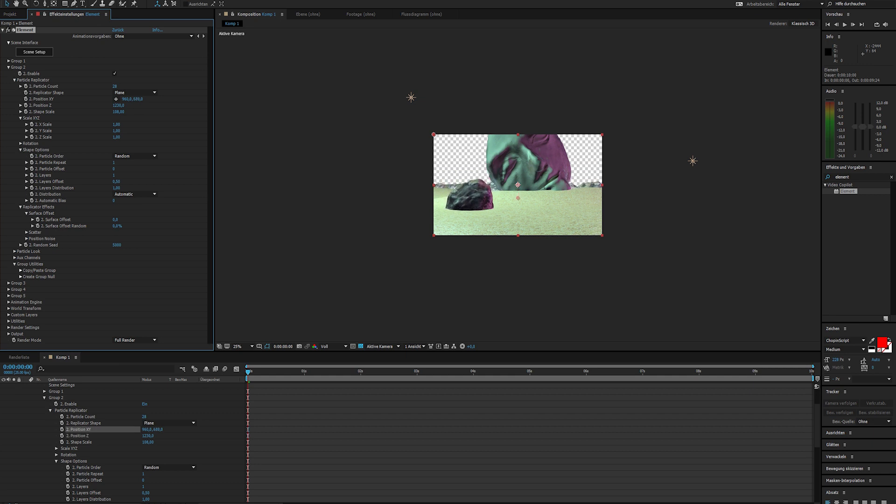
- Set Group 2's Particle Size Random to 100% and reduce its Position Z to bring the rocks closer
click(21, 143)
click(14, 271)
scroll(28, 271, down, 1)
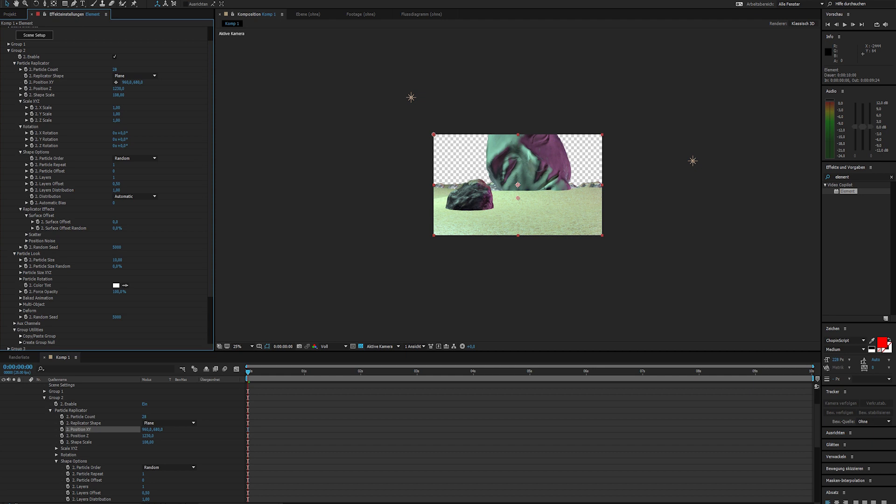
drag(116, 267, 155, 267)
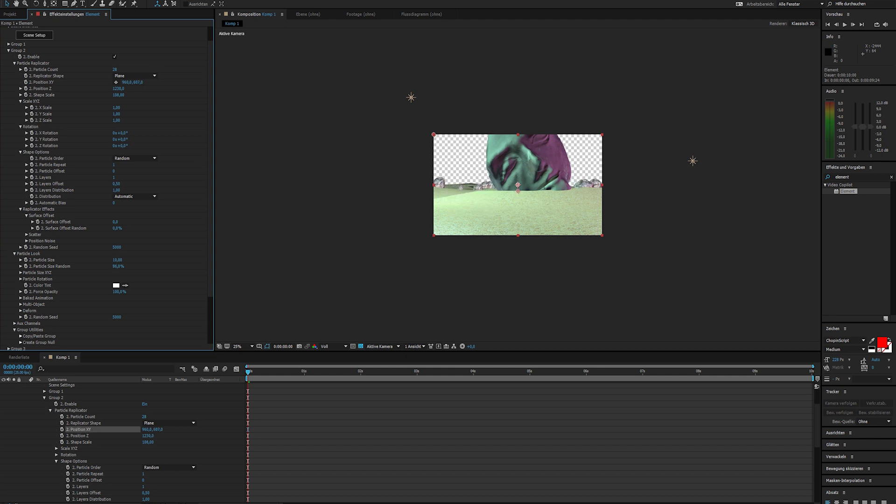
drag(118, 89, 75, 89)
scroll(374, 182, up, 2)
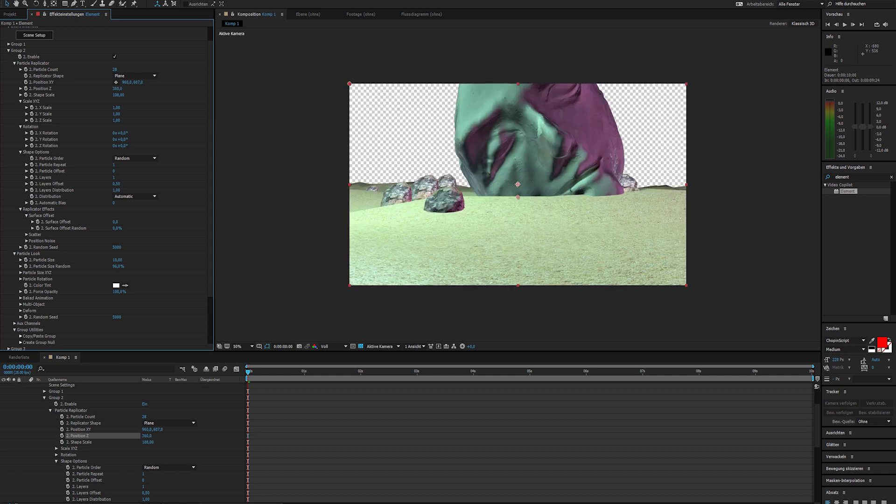
drag(161, 267, 164, 266)
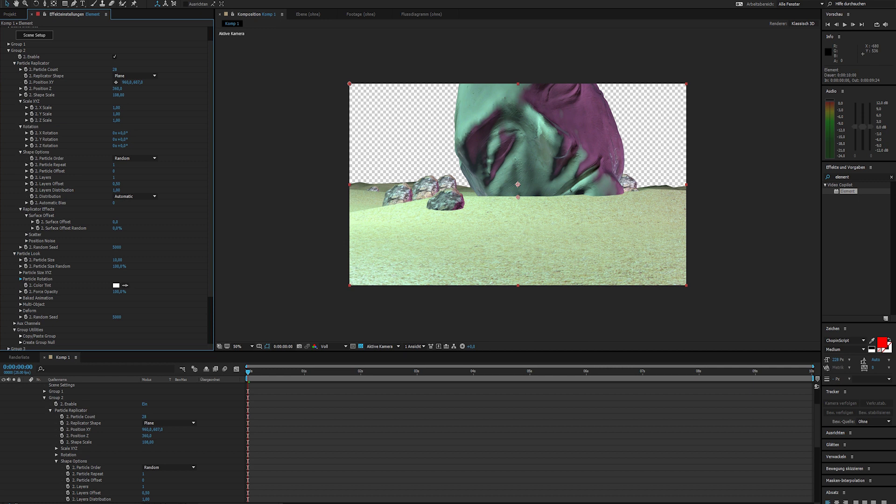
- Tilt Group 2's rocks with X Rotation Particle -1°, Y Rotation Particle 17°, a Z rotation, and Rotation Random 8°
click(20, 279)
drag(120, 298, 125, 329)
click(26, 323)
key(ctrl+z)
scroll(120, 329, down, 1)
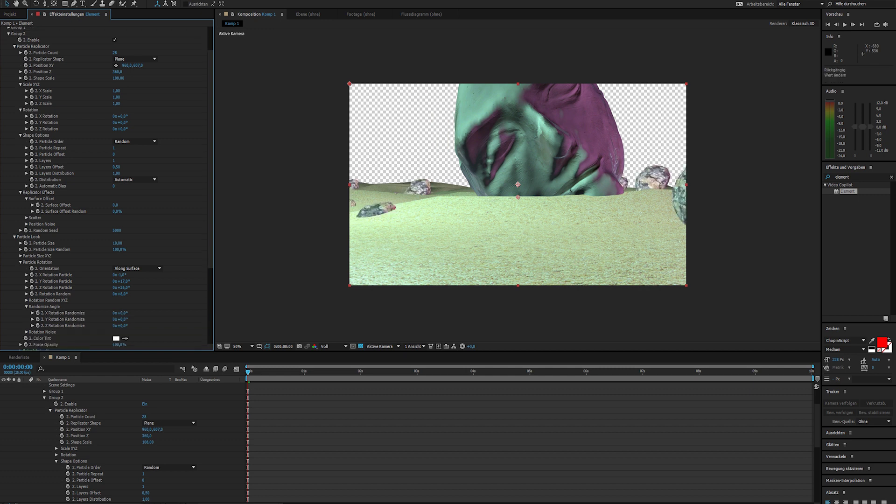
scroll(105, 187, down, 3)
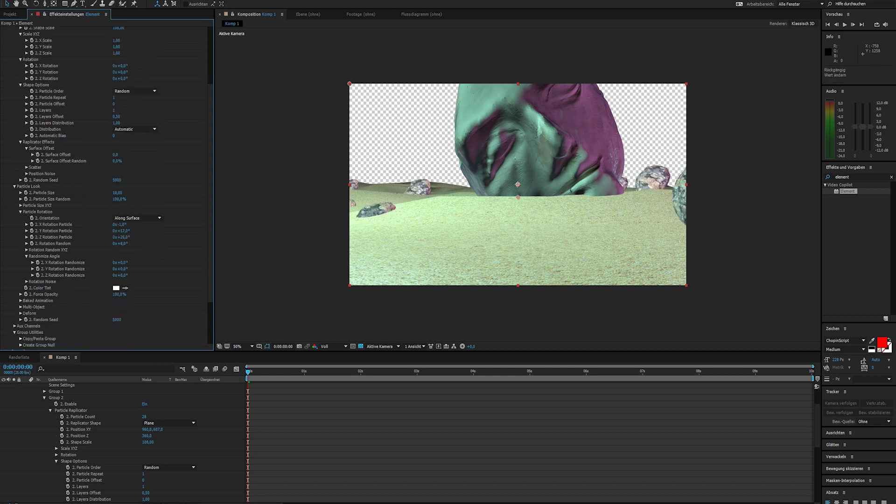
scroll(124, 441, up, 3)
- Create a yellow solid and place it beneath the Element layer as the sky background
click(26, 405)
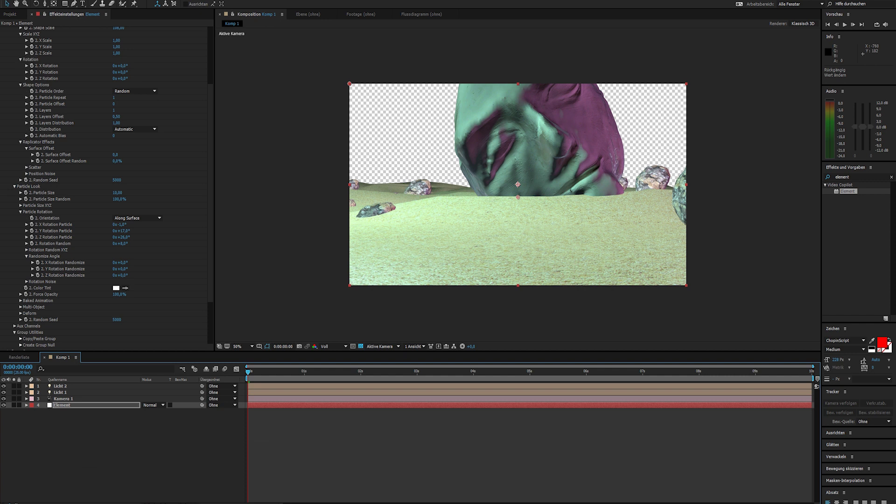
click(74, 0)
mouse_move(83, 2)
click(225, 12)
click(331, 339)
click(627, 419)
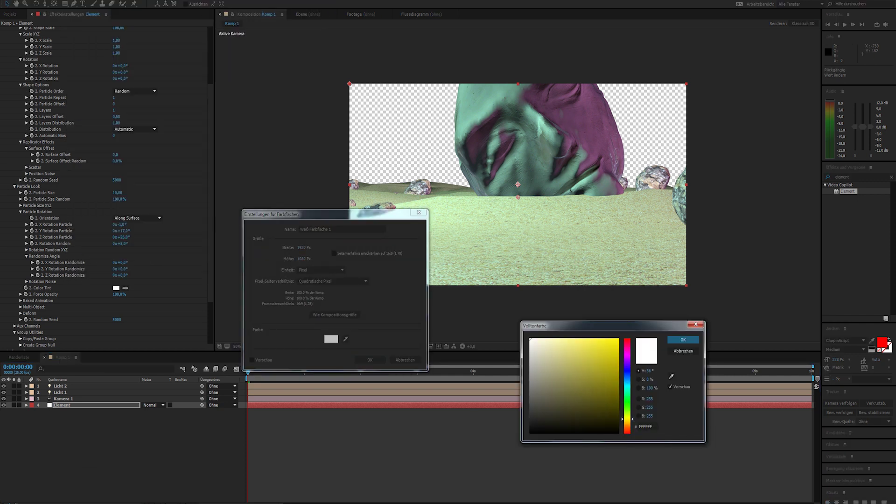
key(Return)
key(Return)
drag(71, 405, 71, 414)
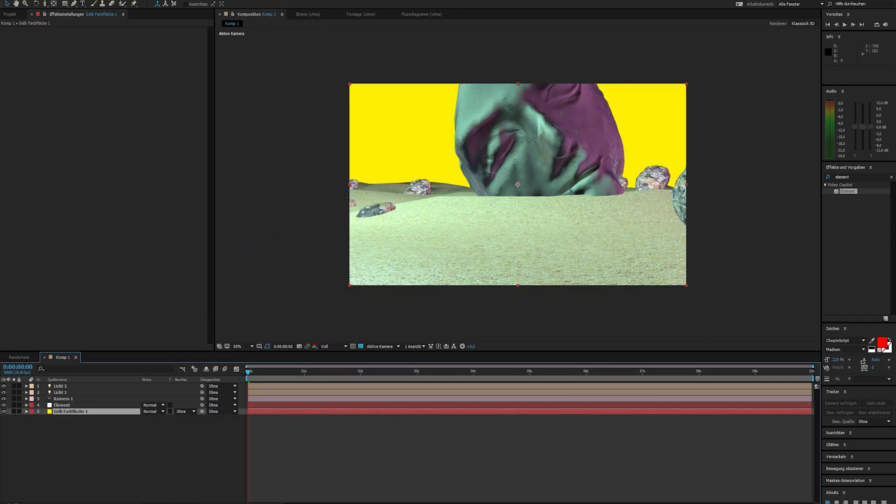
- Create a red solid with colour FF0000 between the Element layer and the yellow solid
click(73, 0)
mouse_move(84, 1)
click(225, 11)
click(331, 339)
text(ff0000)
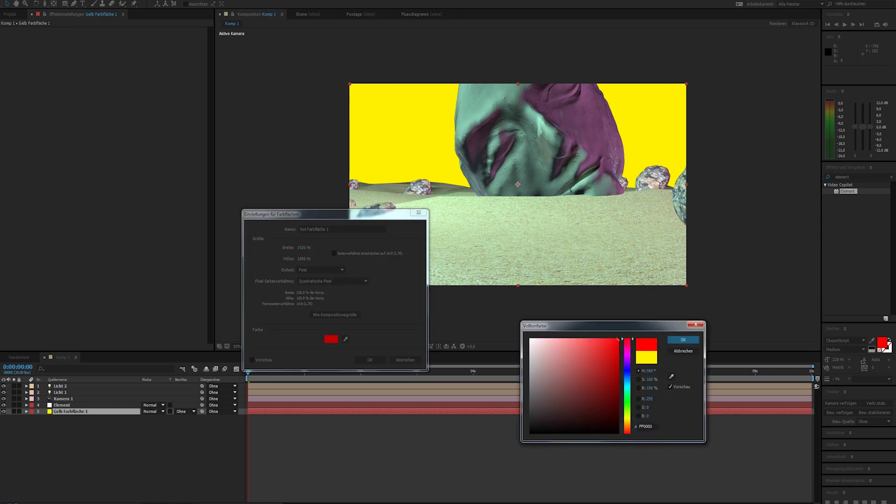
key(Return)
key(Return)
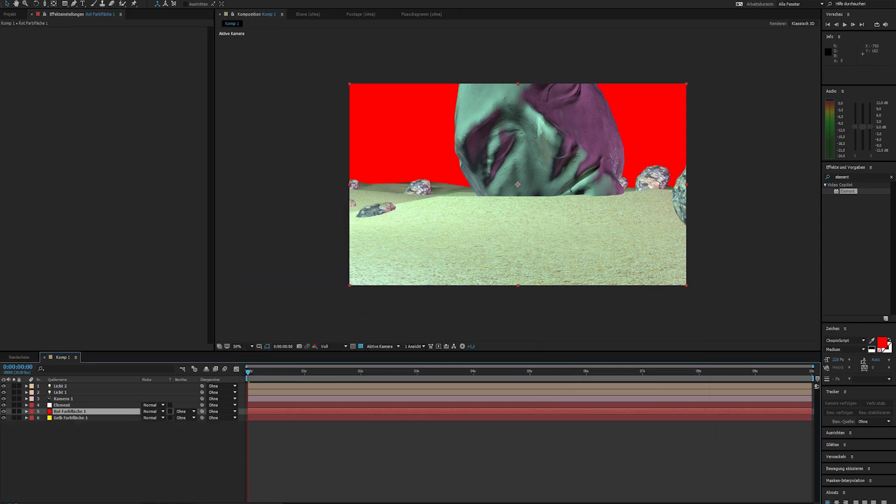
- Draw a four-point mask on the red solid that leaves a yellow strip above the horizon
key(g)
click(328, 64)
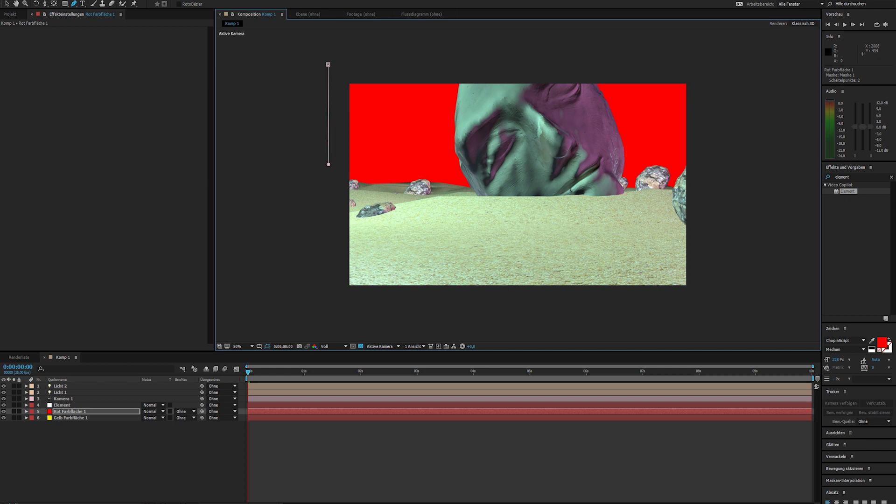
click(328, 64)
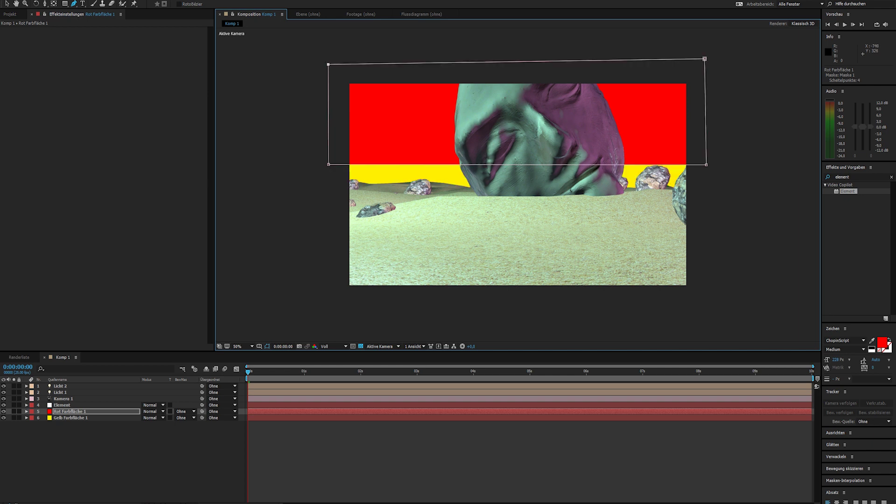
- Create a blue solid above the red one and mask it to the upper sky, leaving a red strip below
key(ctrl+y)
click(226, 11)
click(330, 339)
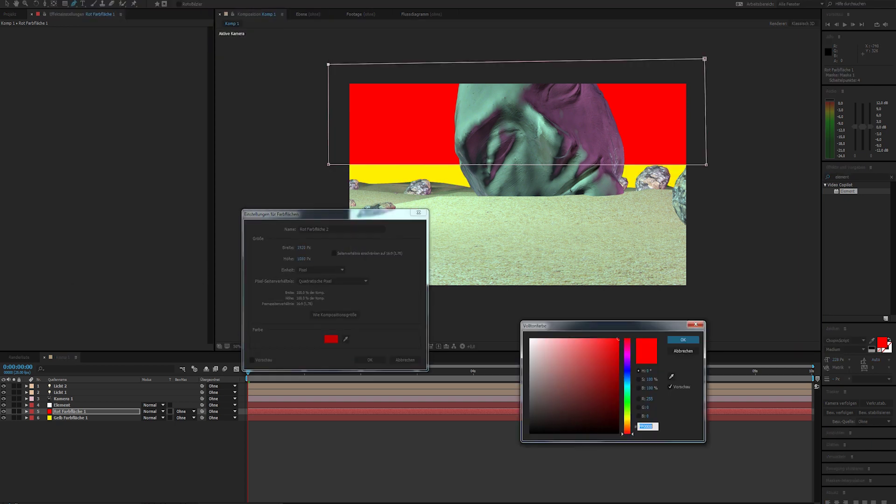
text(0000ff)
key(Return)
key(Return)
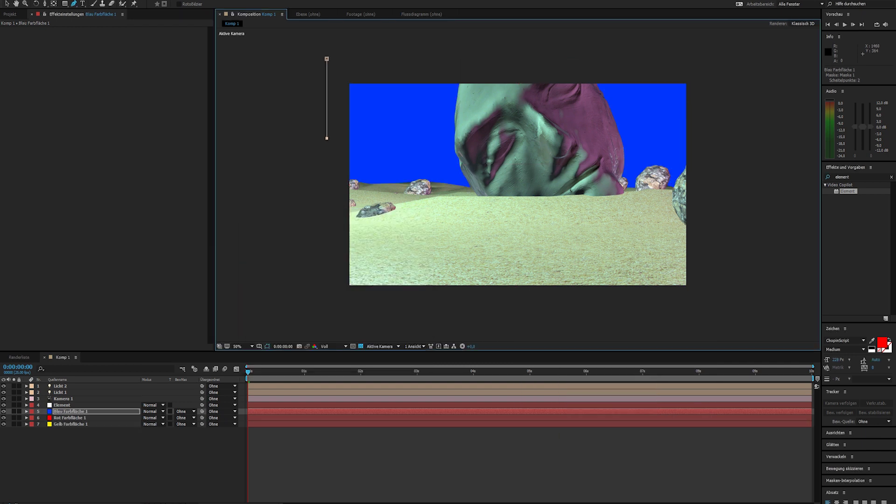
click(327, 58)
drag(327, 138, 326, 141)
- Create a black solid with colour 000000 above the blue solid
click(74, 0)
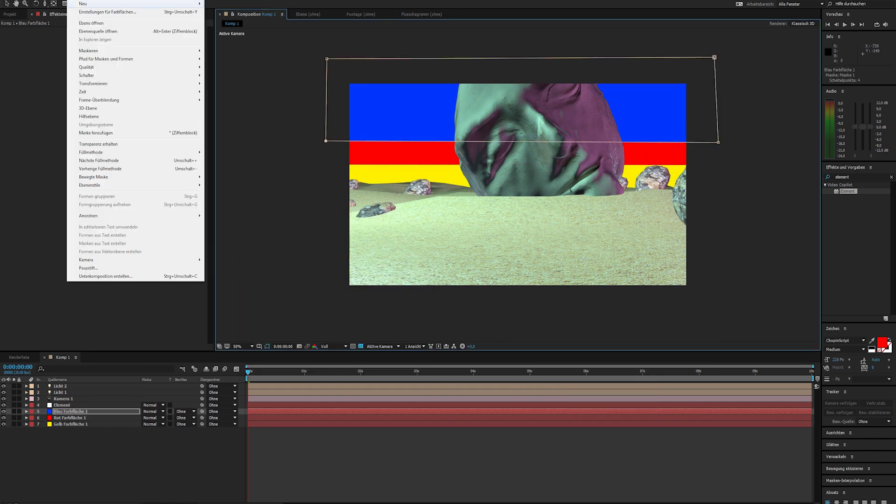
mouse_move(84, 4)
click(226, 11)
click(330, 338)
text(000000)
key(Return)
key(Return)
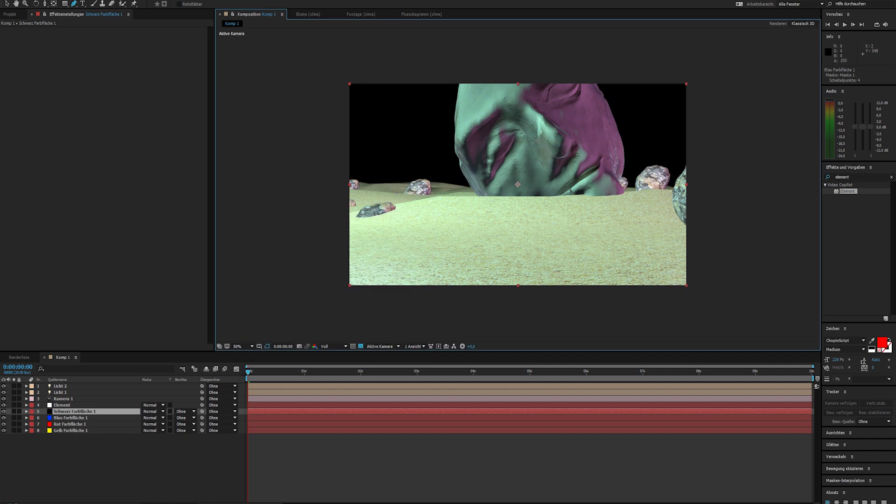
- Mask the black solid to the top strip of the sky, leaving a blue band beneath it
click(745, 105)
click(725, 54)
click(331, 60)
drag(331, 107, 321, 120)
drag(745, 104, 748, 117)
- Precompose the four coloured solids as "sky" and enlarge the sky layer beyond the composition frame
shift+click(70, 430)
right_click(74, 430)
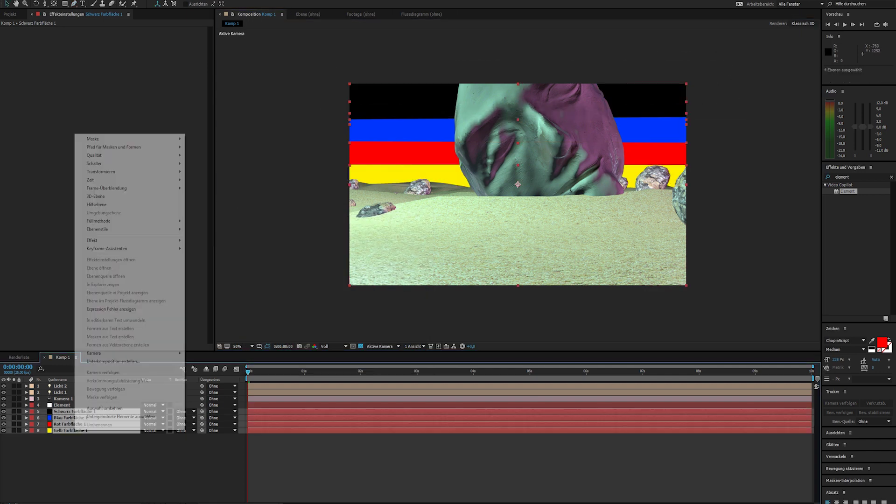
click(113, 361)
text(sky)
key(Return)
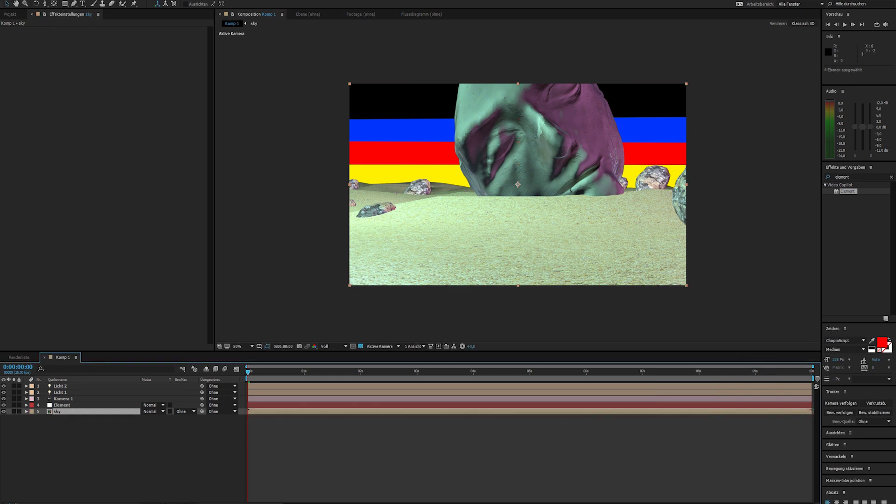
drag(350, 84, 303, 70)
drag(410, 140, 409, 143)
- Apply Gaussian Blur to the sky layer and raise its strength until the colour bands blend into a smooth gradient
click(845, 177)
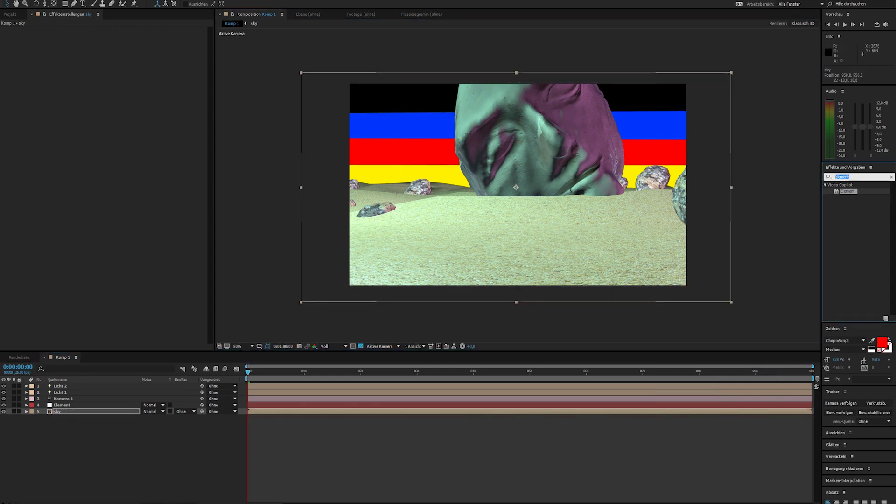
text(gau)
double_click(862, 204)
drag(116, 42, 220, 45)
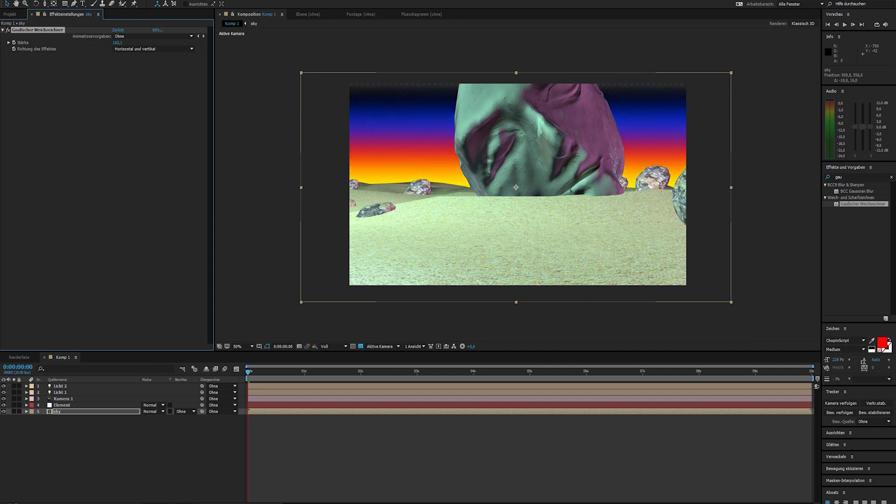
- Create another black solid and send it to the bottom of the layer stack
click(299, 446)
click(72, 0)
mouse_move(93, 3)
click(228, 10)
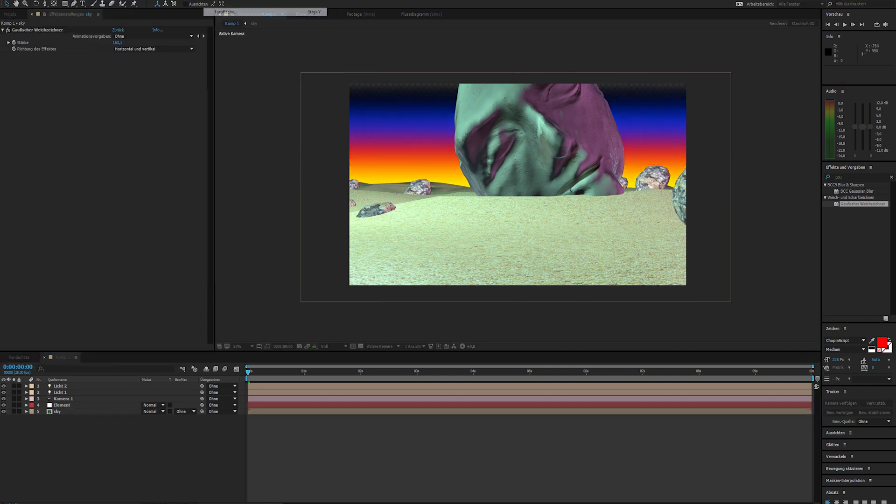
key(Return)
key(ctrl+shift+bracketleft)
- Increase the sky layer's Gaussian Blur strength to 211.9 and move the layer slightly lower
click(61, 412)
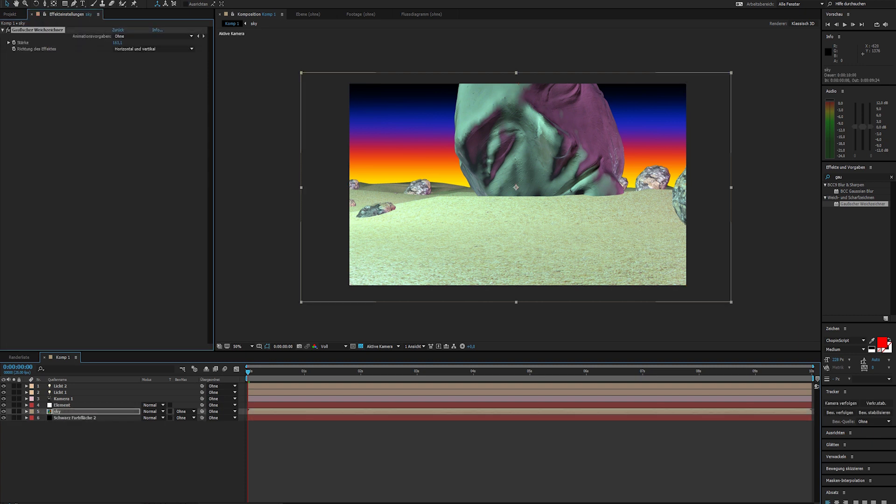
drag(447, 259, 445, 272)
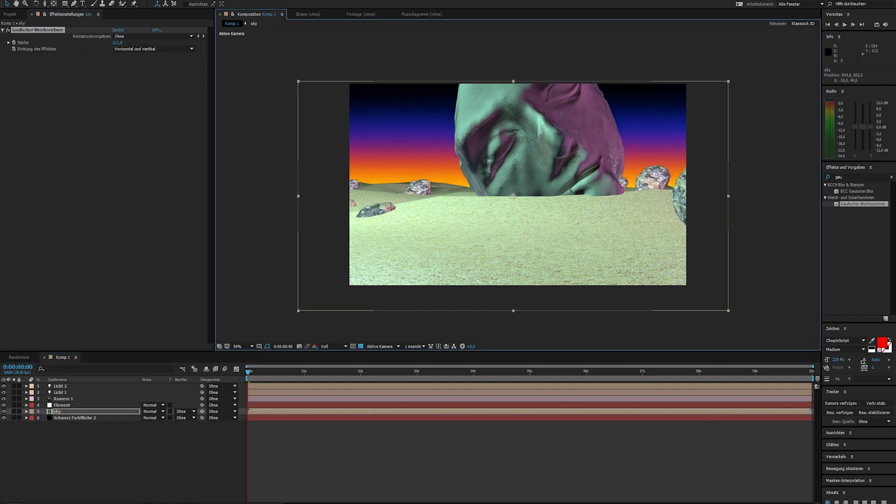
key(ctrl+shift+a)
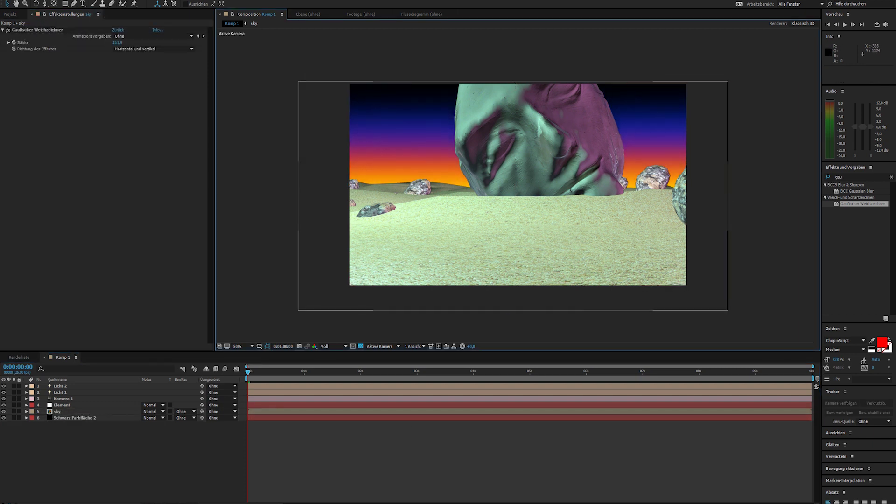
- Add the cactus model from the Landscape library's Cactus folder to the Element scene, assign it to group 3, and apply the scene
click(62, 405)
click(25, 30)
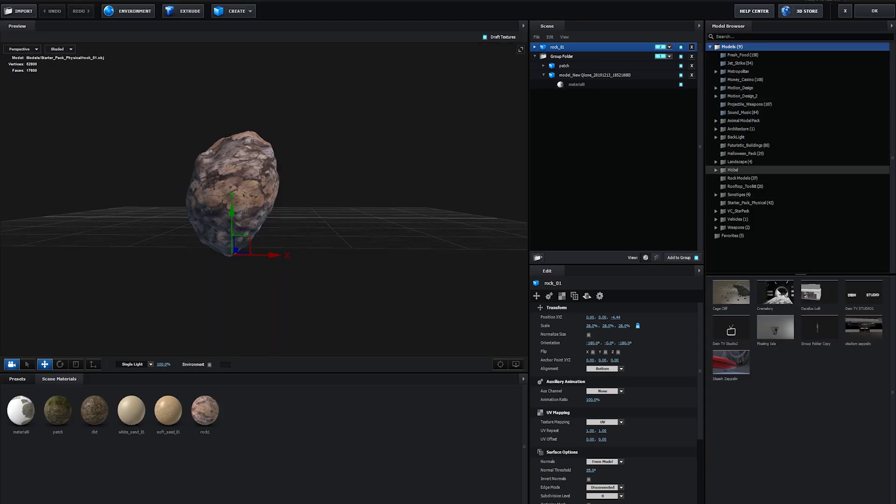
double_click(739, 162)
click(743, 171)
click(731, 292)
drag(336, 210, 295, 244)
click(668, 47)
click(672, 59)
scroll(304, 168, down, 3)
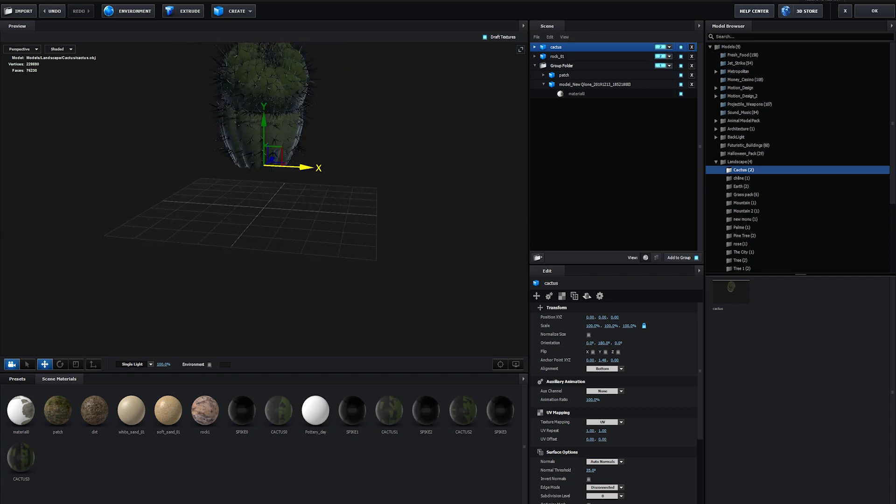
click(874, 11)
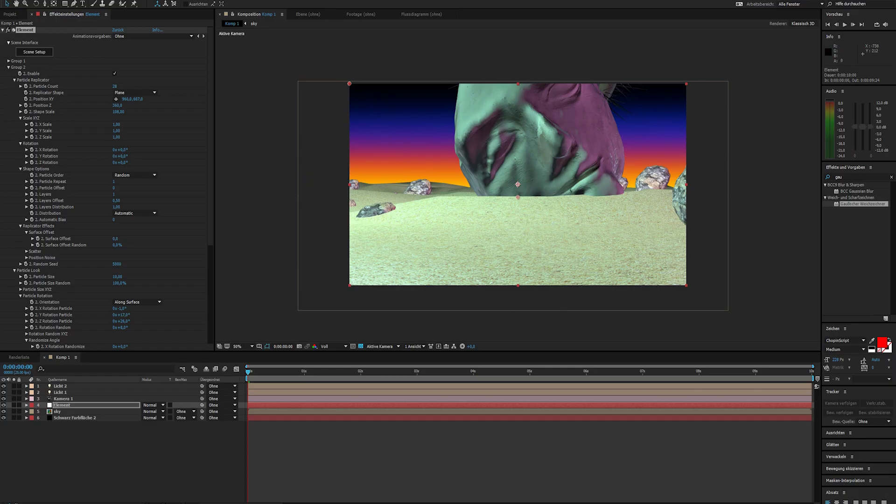
- Reopen the Element scene setup, normalize the cactus's size, and lower the model toward the ground grid
click(34, 52)
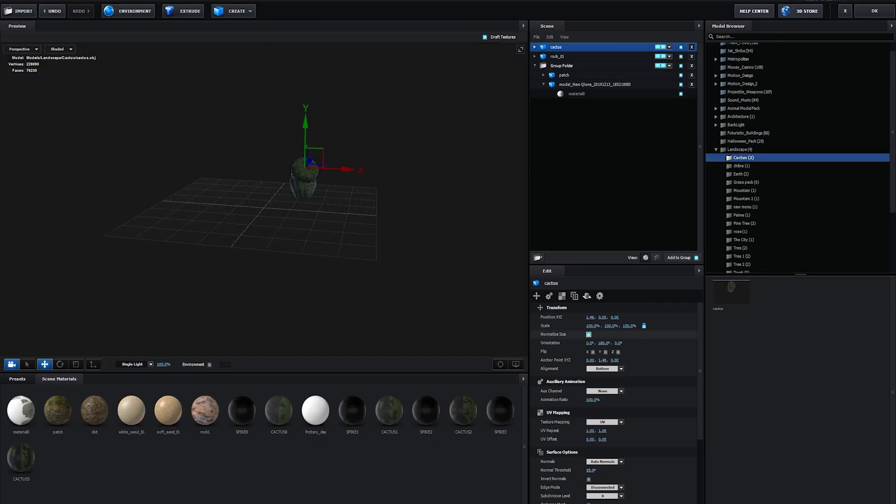
click(605, 368)
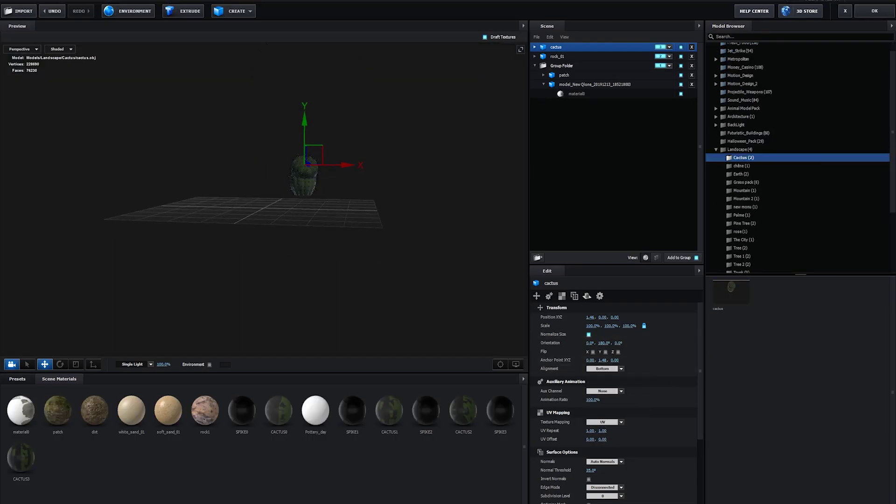
drag(305, 123, 304, 135)
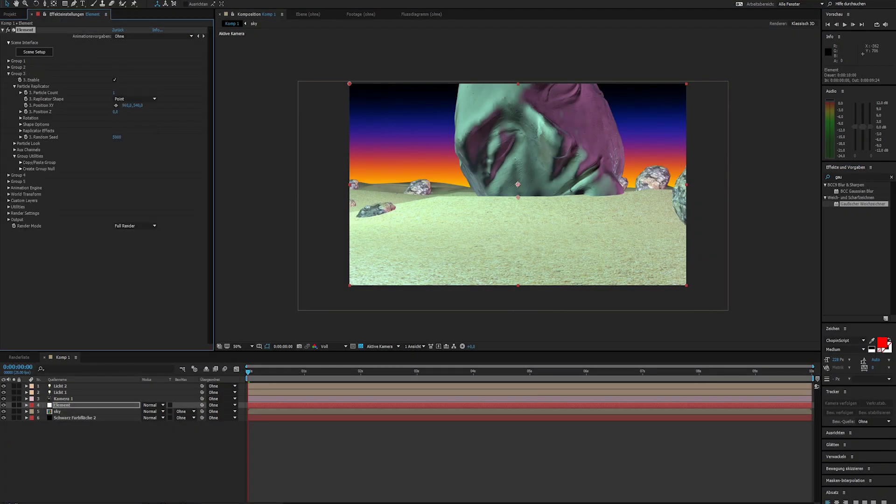
- Replicate Group 3's cactus on a Plane shape with multiple particles, Position Z 1370 and Shape Scale 74.1
click(135, 99)
click(130, 123)
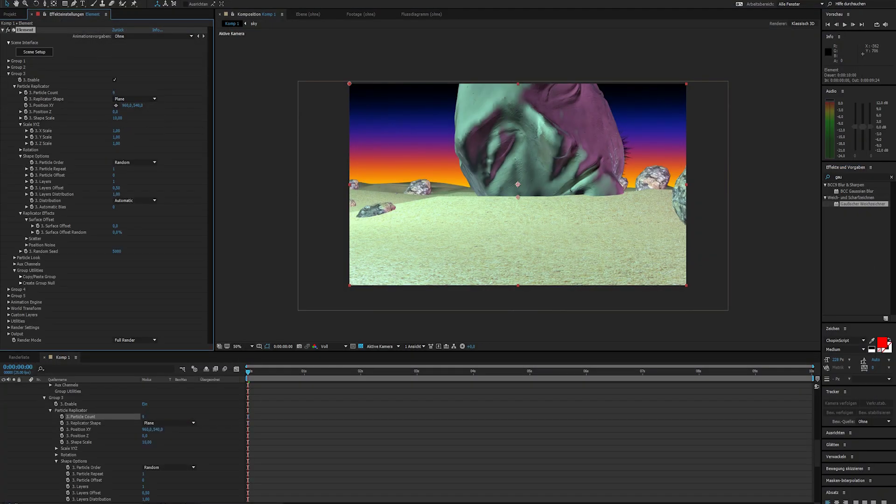
shift+drag(114, 112, 416, 118)
drag(149, 435, 186, 436)
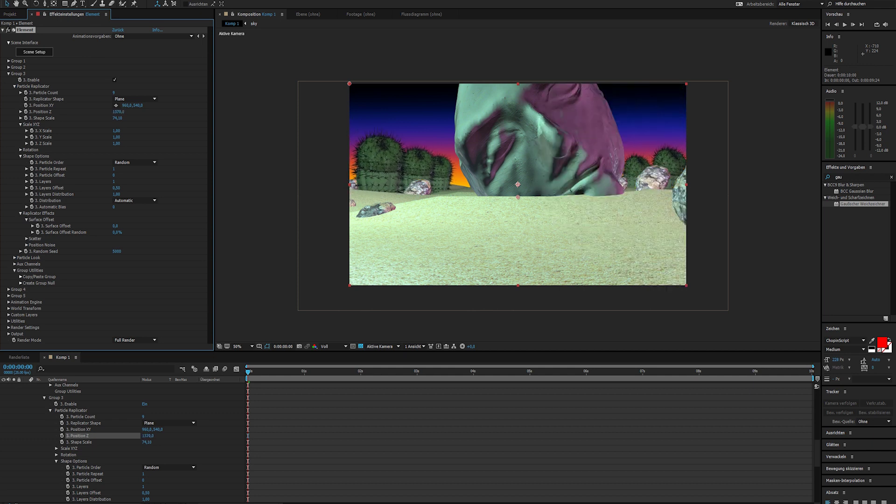
- Set Group 3's Particle Size to 2.70, Position Y to 516, Position Z to -570 and Shape Scale to 45.1
click(15, 258)
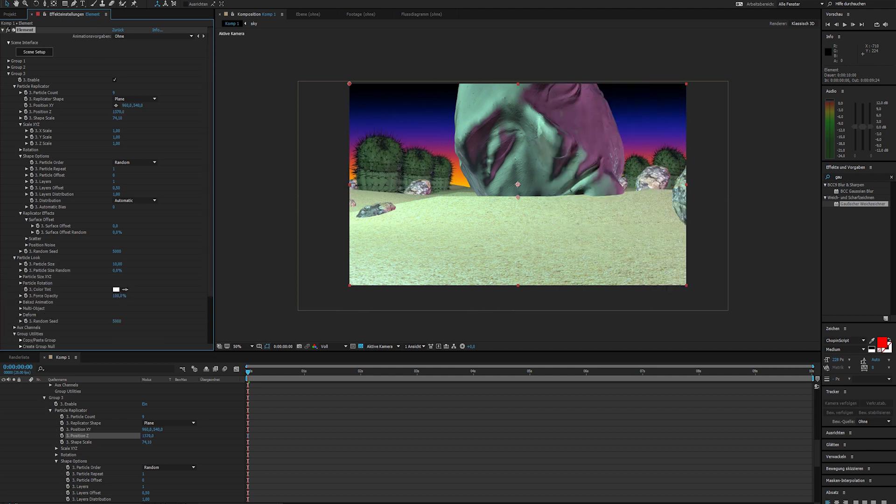
drag(117, 265, 83, 264)
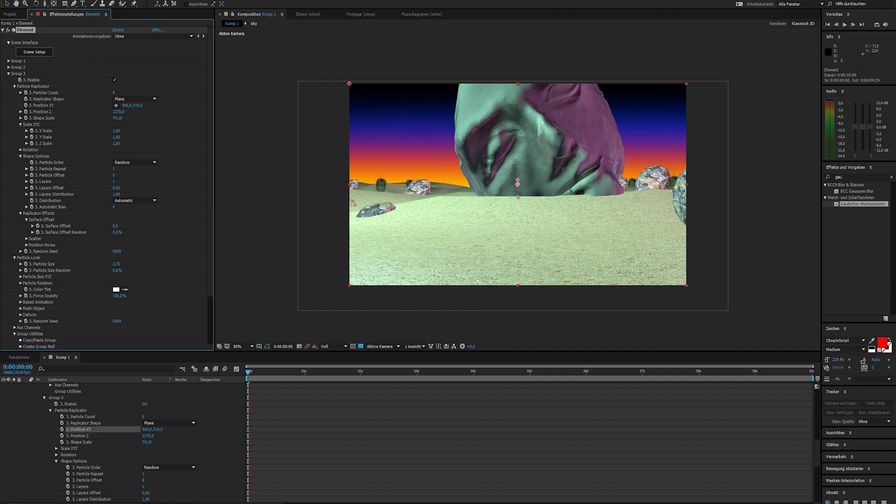
drag(117, 118, 104, 118)
drag(147, 435, 126, 435)
drag(117, 118, 103, 118)
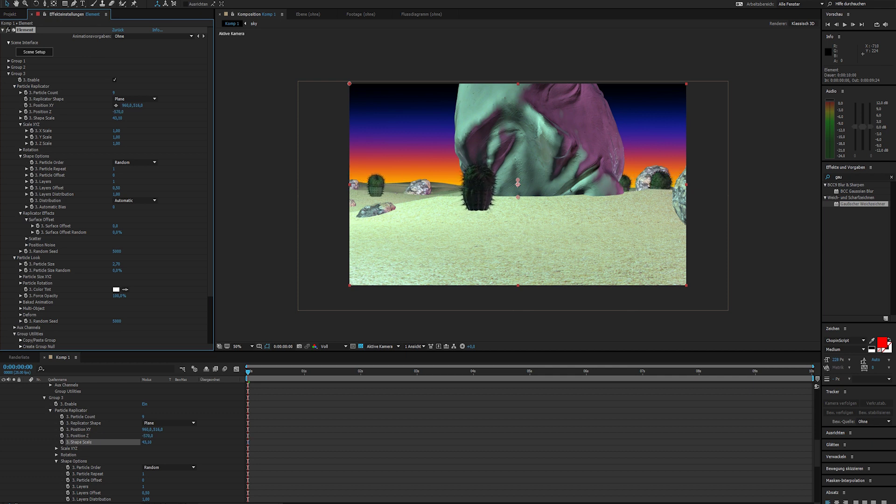
- Vary the cacti with Particle Size Random 47% and Rotation Random -7°, and set Shape Scale 39.4 and Position X 817
mouse_move(125, 270)
mouse_down()
mouse_move(162, 270)
mouse_move(129, 270)
mouse_up()
drag(147, 442, 127, 429)
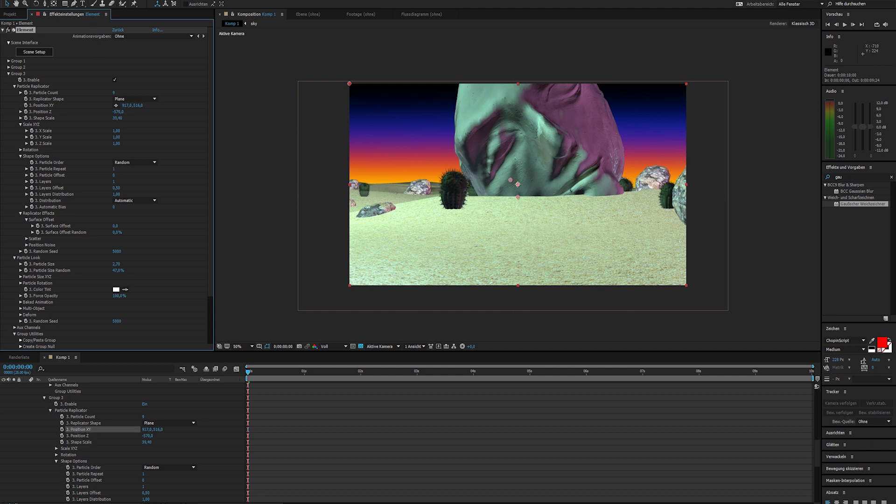
click(20, 283)
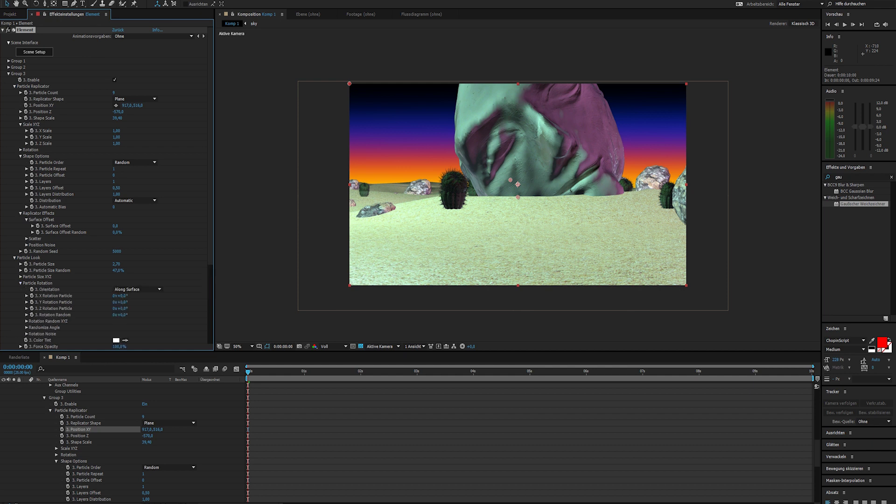
drag(120, 315, 113, 315)
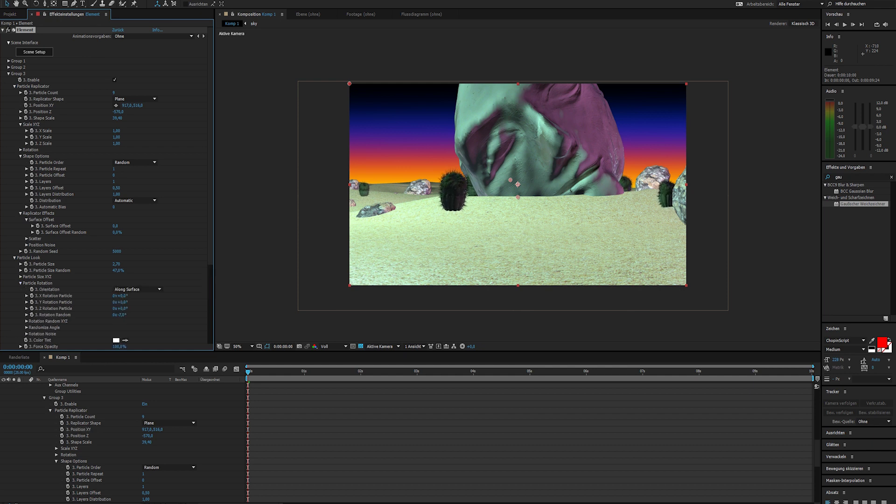
- Set Group 3's Position Y to 534 and shift the camera slightly for a new framing of the scene
drag(158, 429, 165, 429)
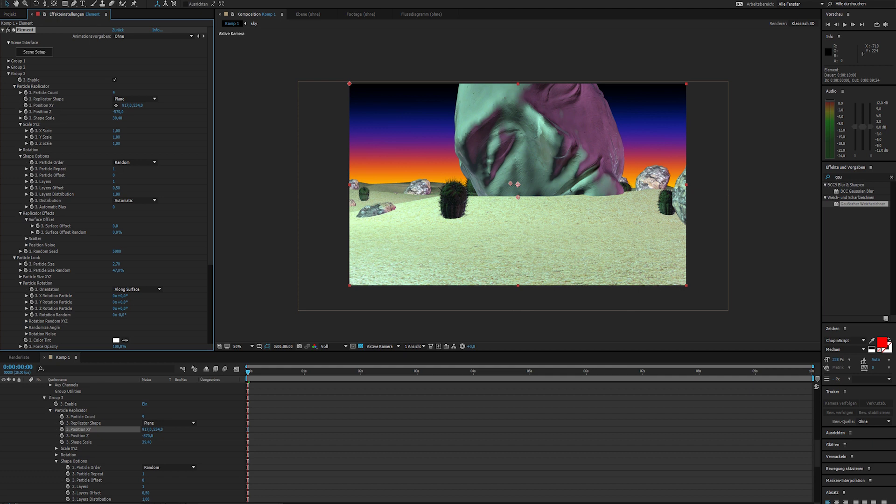
click(230, 205)
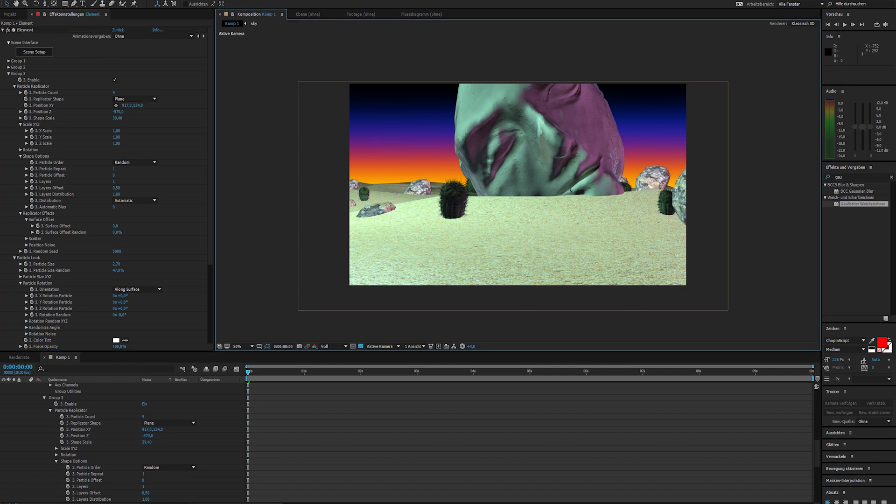
click(8, 74)
click(46, 4)
mouse_move(499, 219)
mouse_down()
mouse_move(499, 229)
mouse_move(497, 196)
mouse_move(493, 227)
mouse_up()
scroll(117, 430, up, 3)
- Reopen the Element scene setup and add rock_02 from Starter_Pack_Physical to the head model's group folder
click(10, 15)
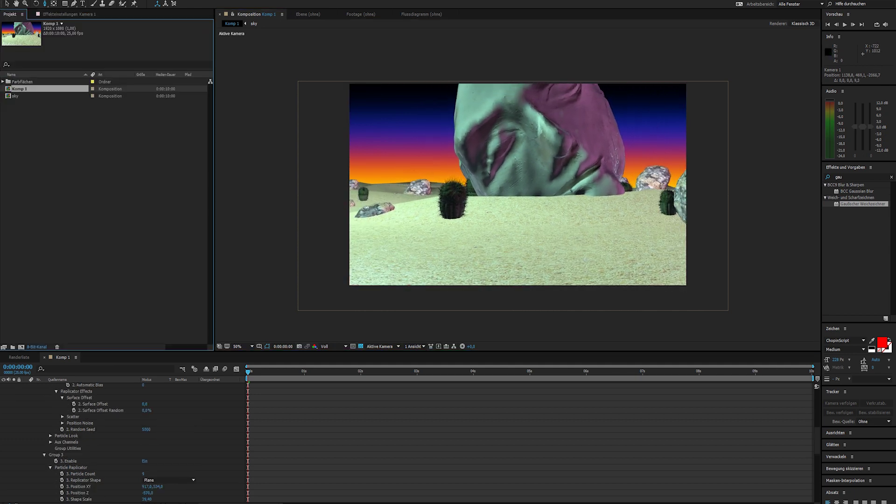
scroll(117, 430, up, 10)
click(61, 406)
click(69, 14)
click(36, 52)
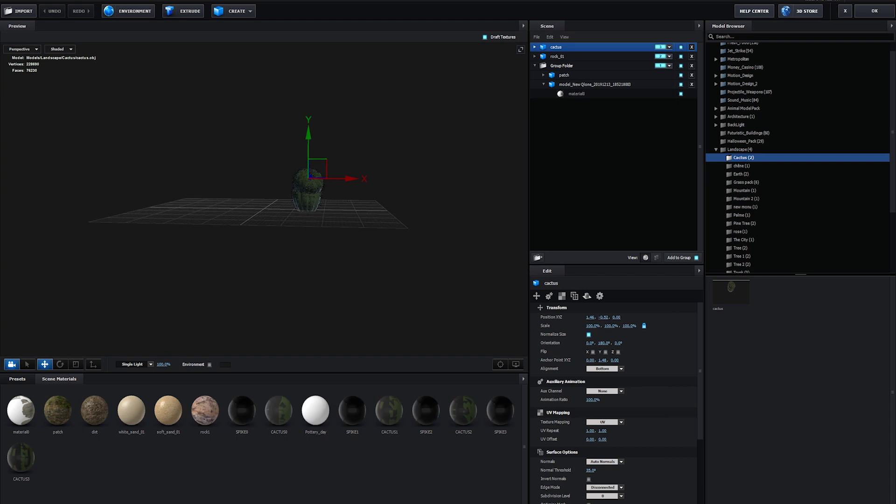
click(595, 85)
scroll(263, 200, up, 10)
scroll(770, 224, down, 5)
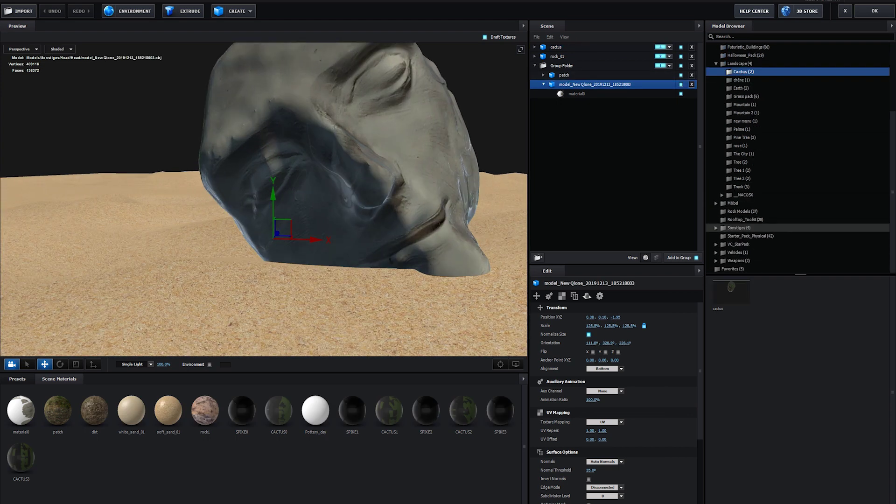
click(765, 237)
click(775, 399)
- Normalize the rock's size and move it onto the sand in front of the head's lower edge
drag(269, 218, 353, 280)
click(589, 335)
drag(310, 234, 311, 223)
drag(313, 260, 310, 272)
drag(309, 234, 308, 229)
- Duplicate the rock to the right of the first, rotate it, scale it to 11.5% and settle it on the sand
key(ctrl+d)
drag(353, 274, 394, 283)
click(60, 364)
drag(592, 325, 572, 326)
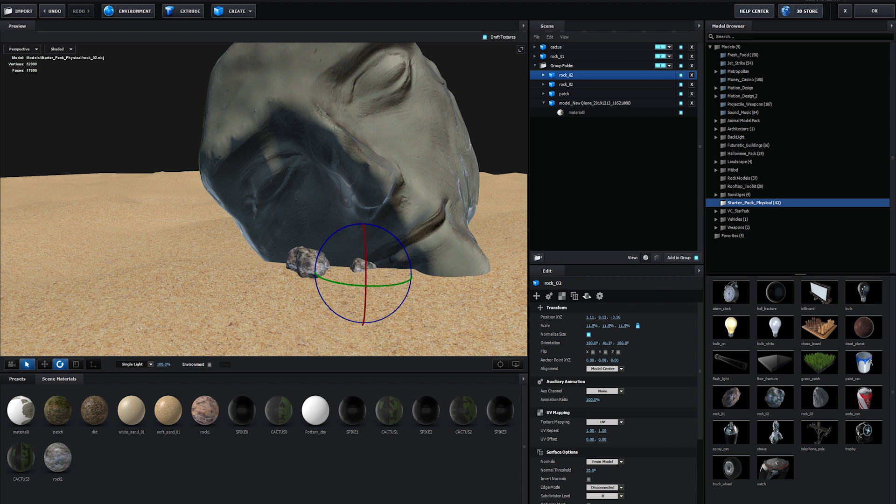
click(45, 365)
drag(368, 267, 369, 272)
drag(364, 231, 363, 227)
- Duplicate the small rock, place the copy left of the large rock at the head's base and rotate it
key(ctrl+d)
drag(406, 276, 332, 274)
drag(301, 267, 271, 261)
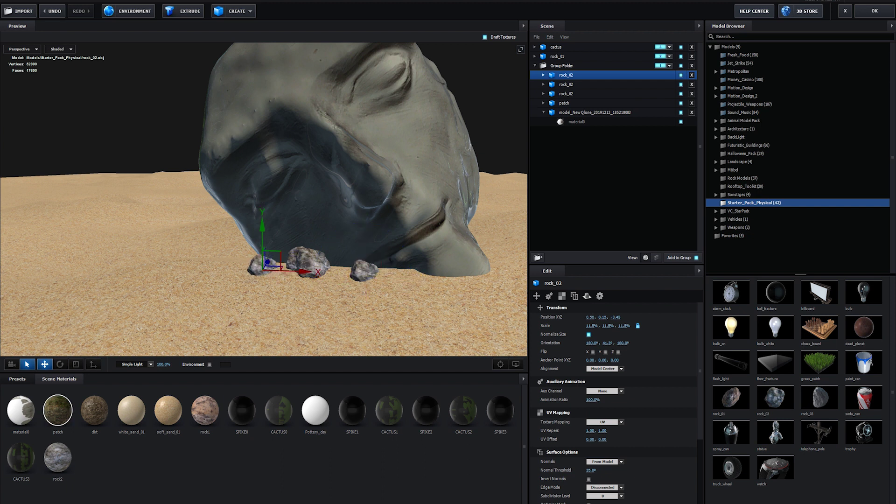
click(61, 364)
drag(234, 232, 219, 289)
click(45, 365)
- Duplicate the rock again and place the copy at the far right of the head's base
key(ctrl+d)
drag(301, 271, 486, 264)
scroll(499, 267, down, 2)
- Add another rock copy near the chin, rotated and scaled to about 7%, and place a small rock in front of the large one
key(ctrl+d)
drag(426, 252, 445, 299)
key(e)
drag(592, 343, 574, 326)
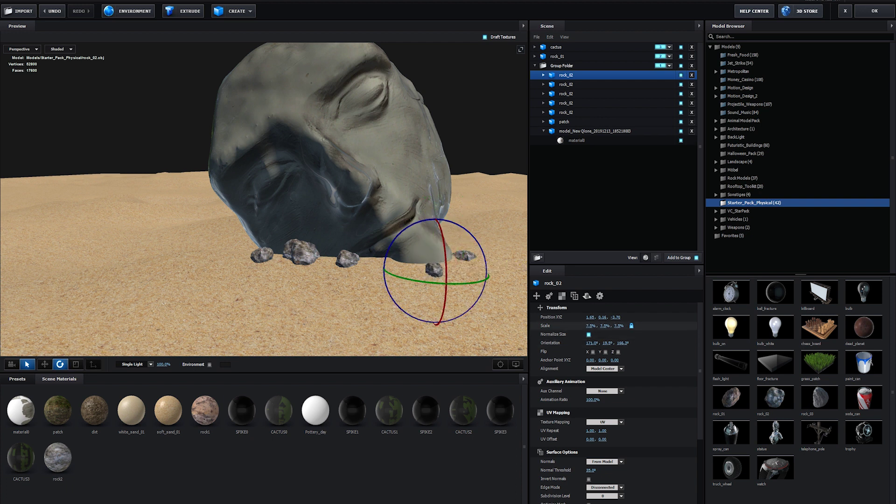
click(44, 364)
shift+drag(434, 270, 310, 264)
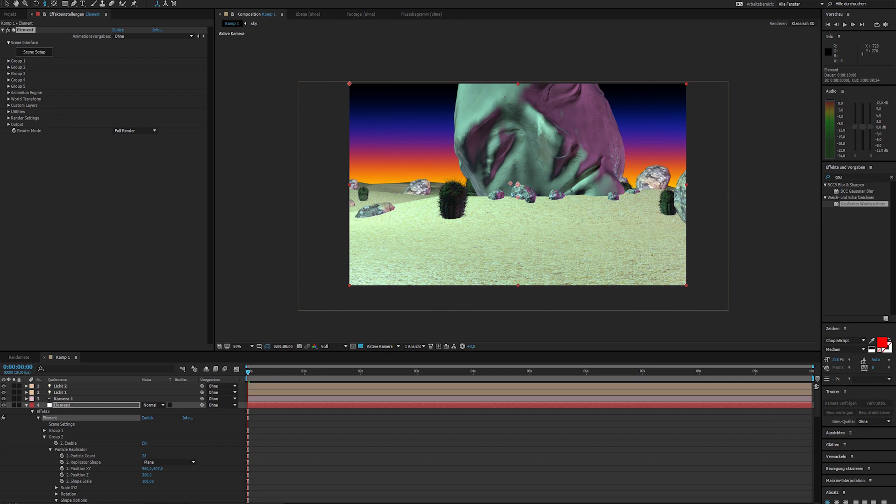
- Enable fog in Element's render settings with Fog Start Distance 3910 and a purple fog colour sampled from the sky
click(8, 118)
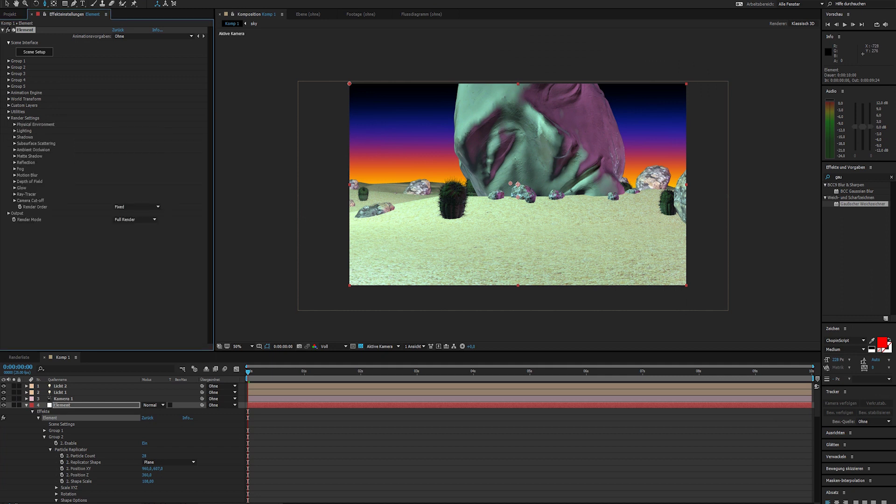
click(14, 169)
click(115, 175)
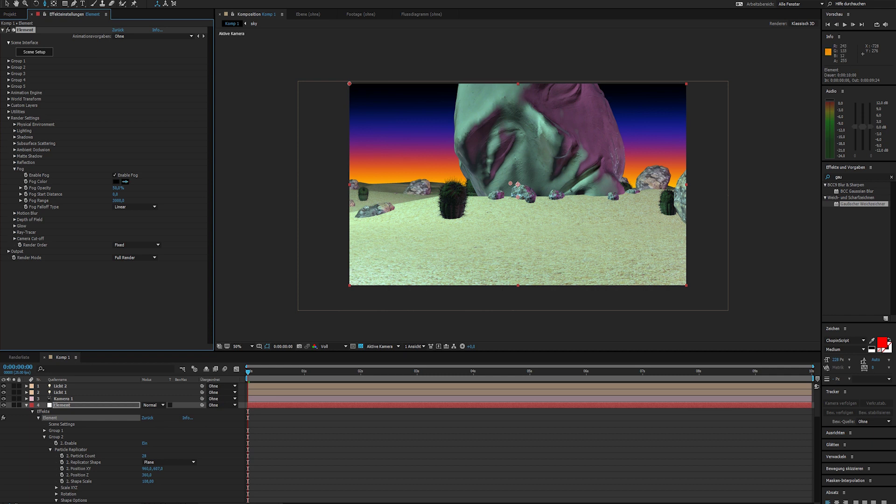
click(438, 173)
drag(116, 194, 247, 186)
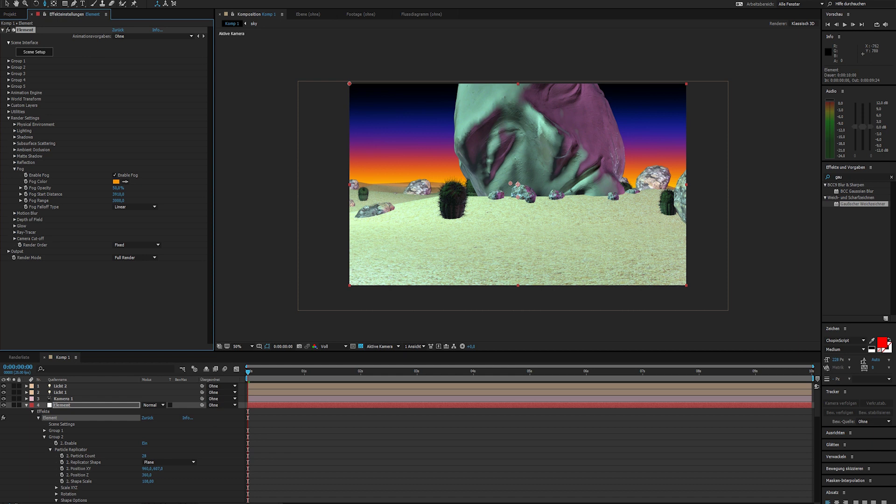
click(415, 150)
- Enable shadows in Element's render settings and set the Shadow Mode to Ray-Traced
click(13, 137)
click(14, 137)
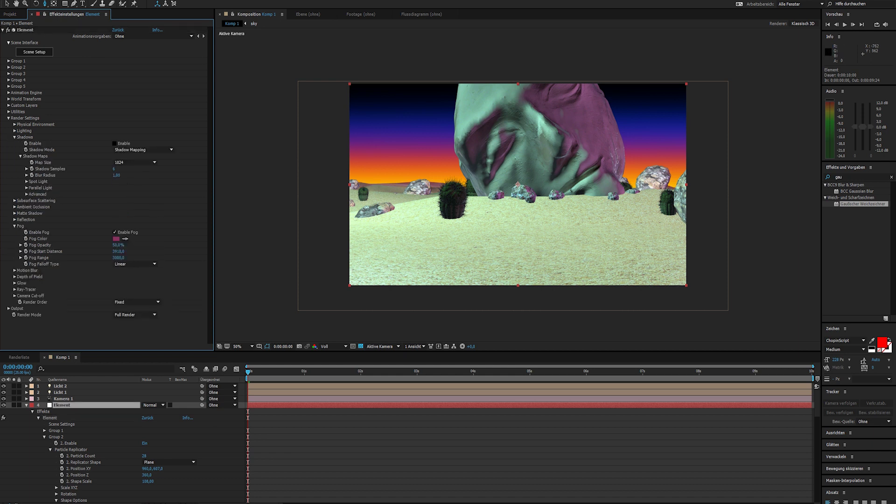
click(115, 144)
click(133, 149)
click(133, 167)
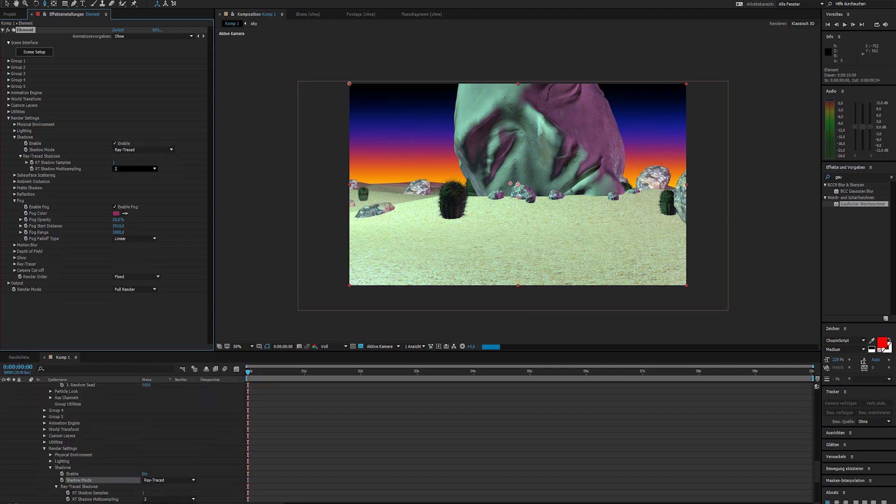
- Set RT Shadow Samples to 3 and toggle the shadows off and on to compare the result
scroll(517, 185, up, 1)
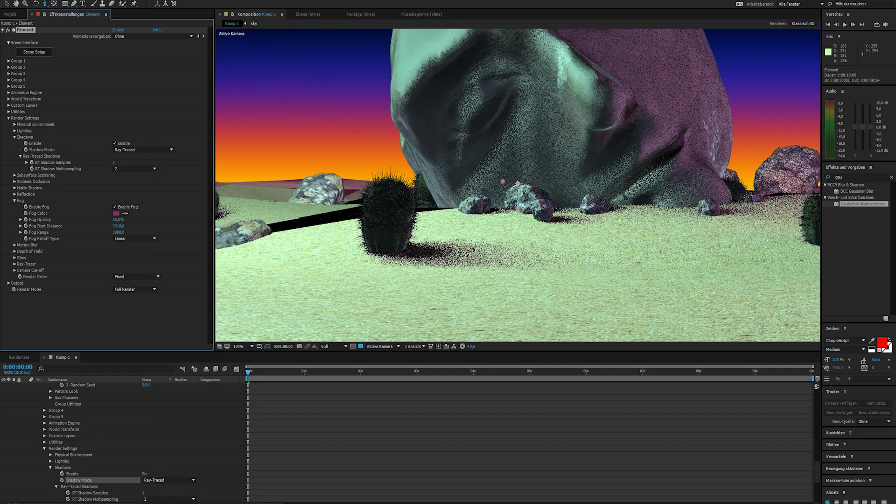
scroll(518, 184, down, 1)
drag(114, 162, 119, 162)
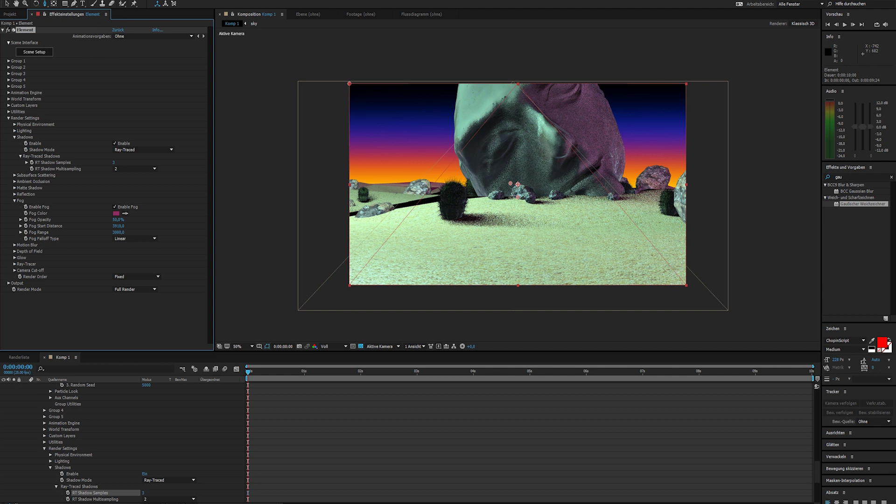
scroll(518, 185, up, 1)
scroll(518, 185, down, 1)
click(114, 144)
click(114, 143)
- Enable ambient occlusion in Element's render settings
click(15, 181)
click(115, 188)
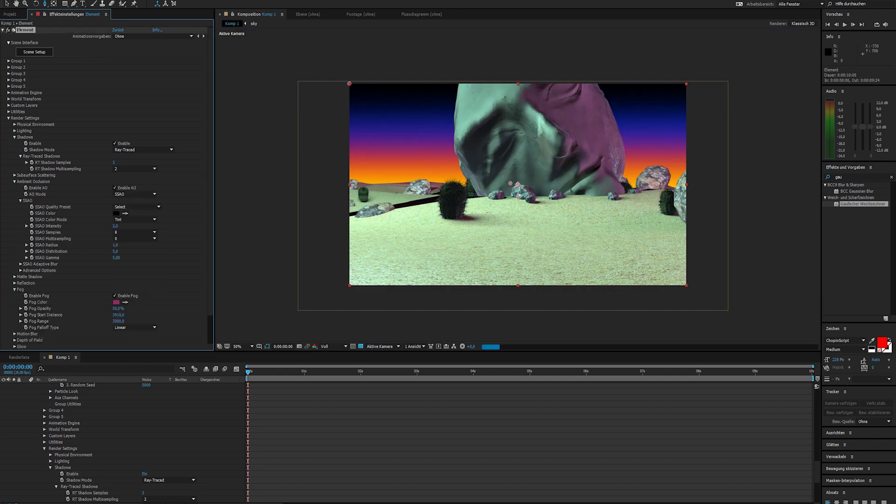
- Try the Ray-Traced AO mode for the ambient occlusion and switch back to SSAO
click(135, 194)
click(126, 210)
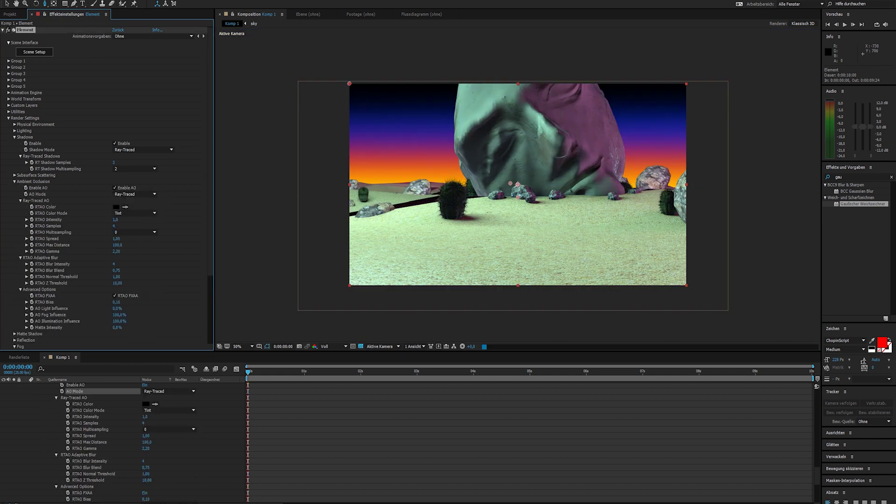
click(172, 226)
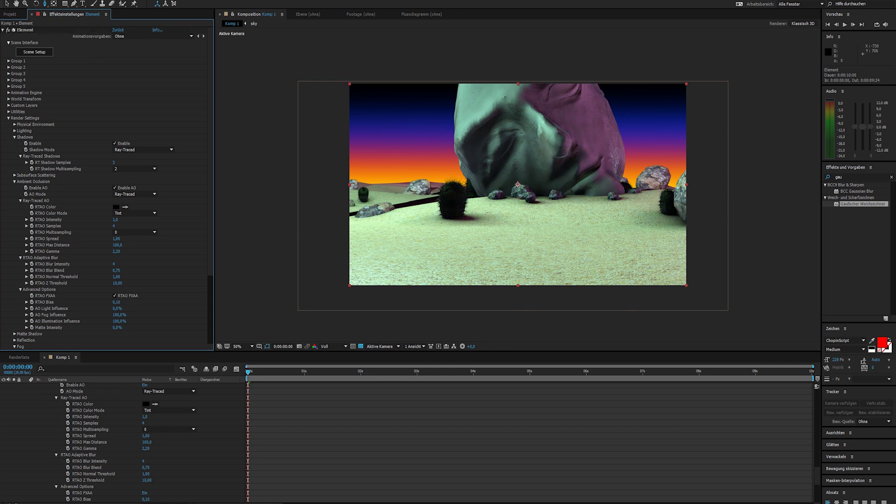
click(115, 188)
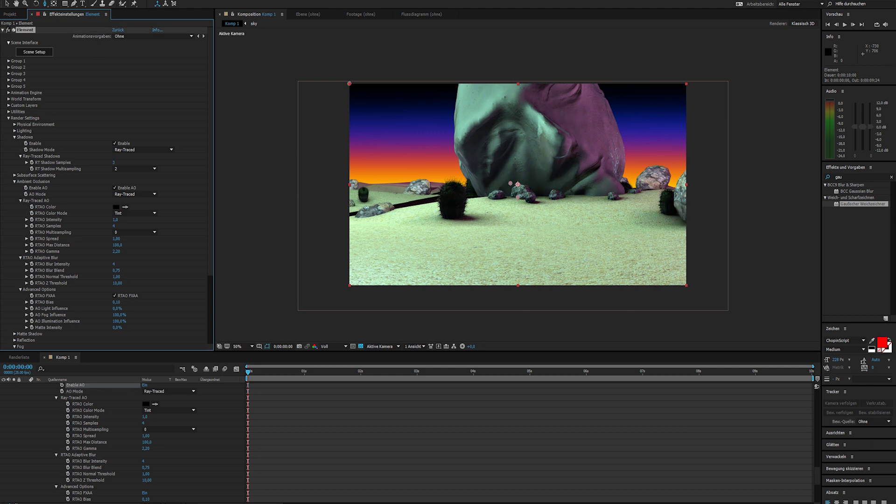
click(135, 213)
click(127, 206)
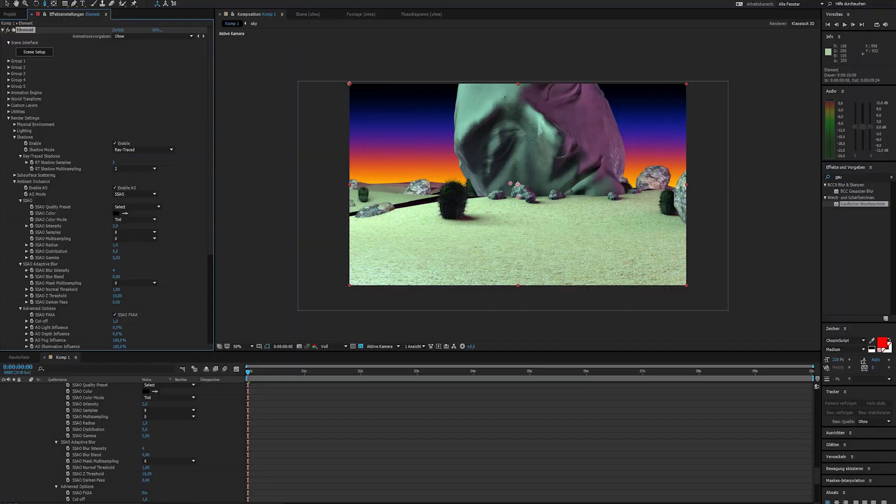